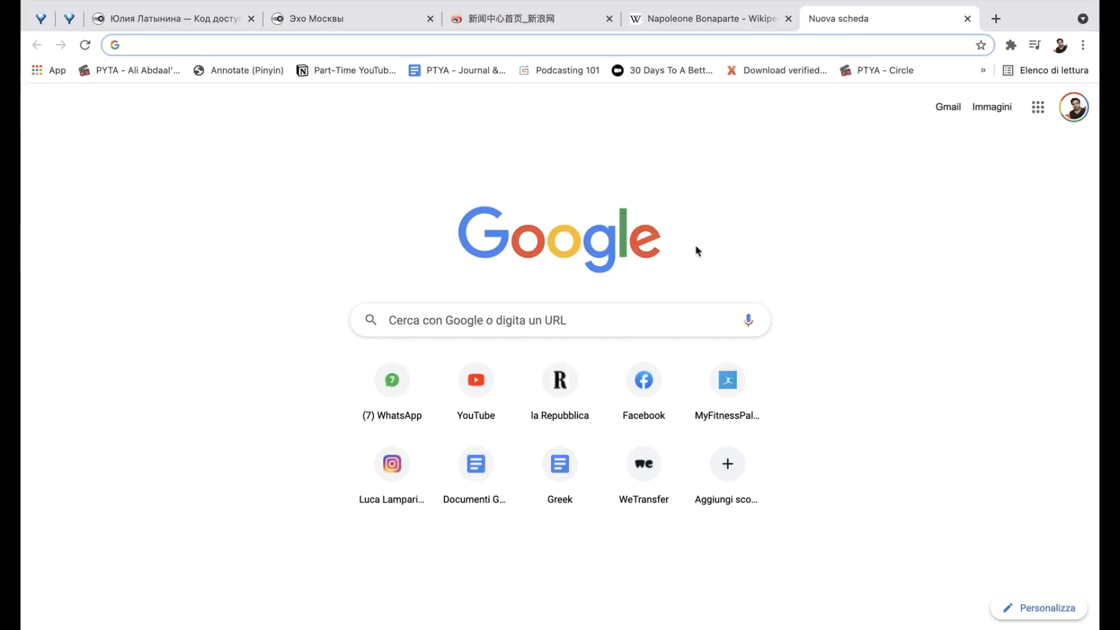
- Switch to the Italian Wikipedia article on Napoleone Bonaparte and look through its introduction, table of contents and info box
click(667, 14)
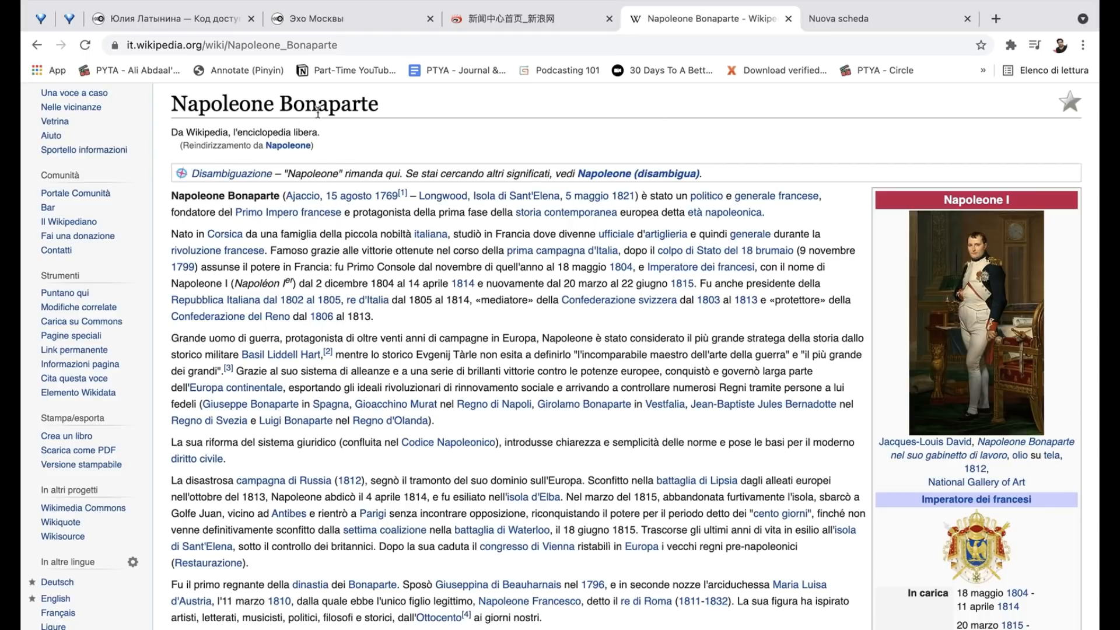
scroll(512, 375, down, 1)
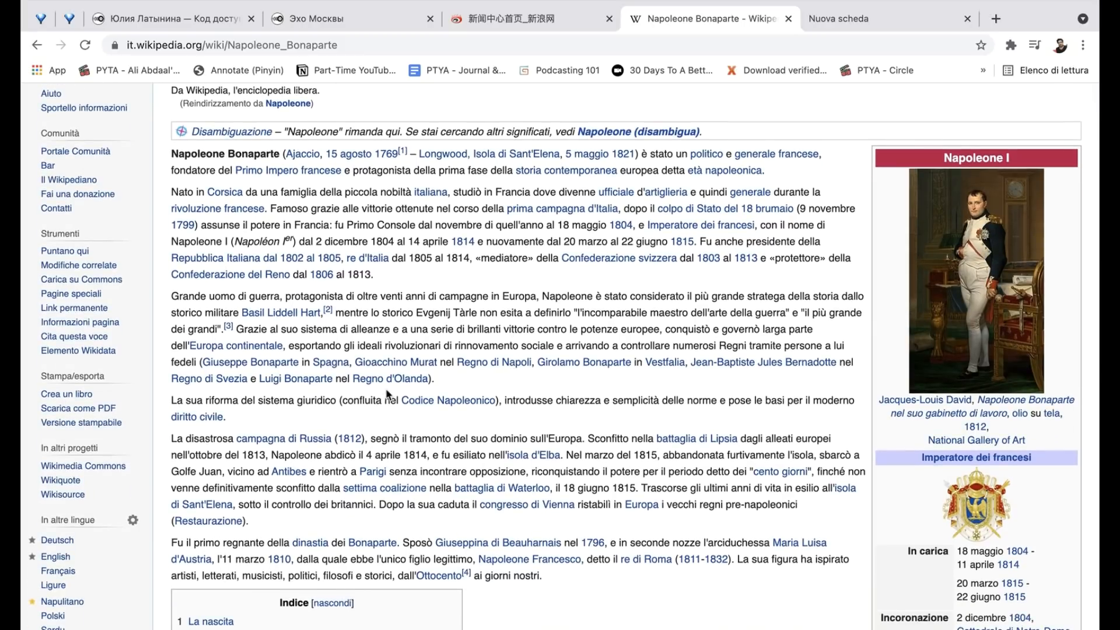
scroll(387, 395, down, 12)
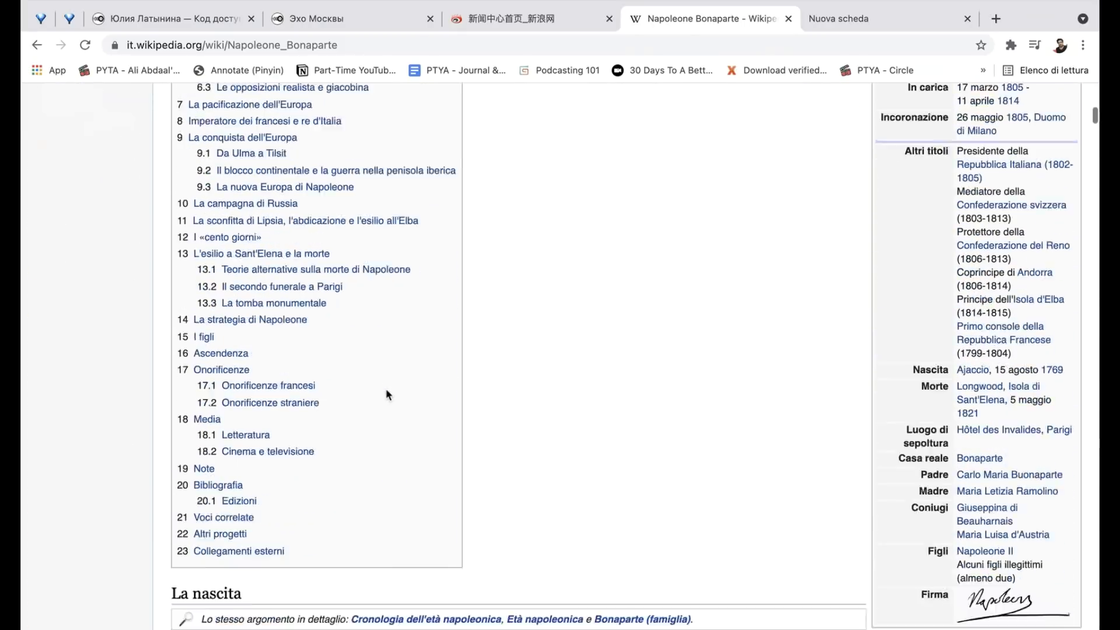
scroll(387, 395, down, 3)
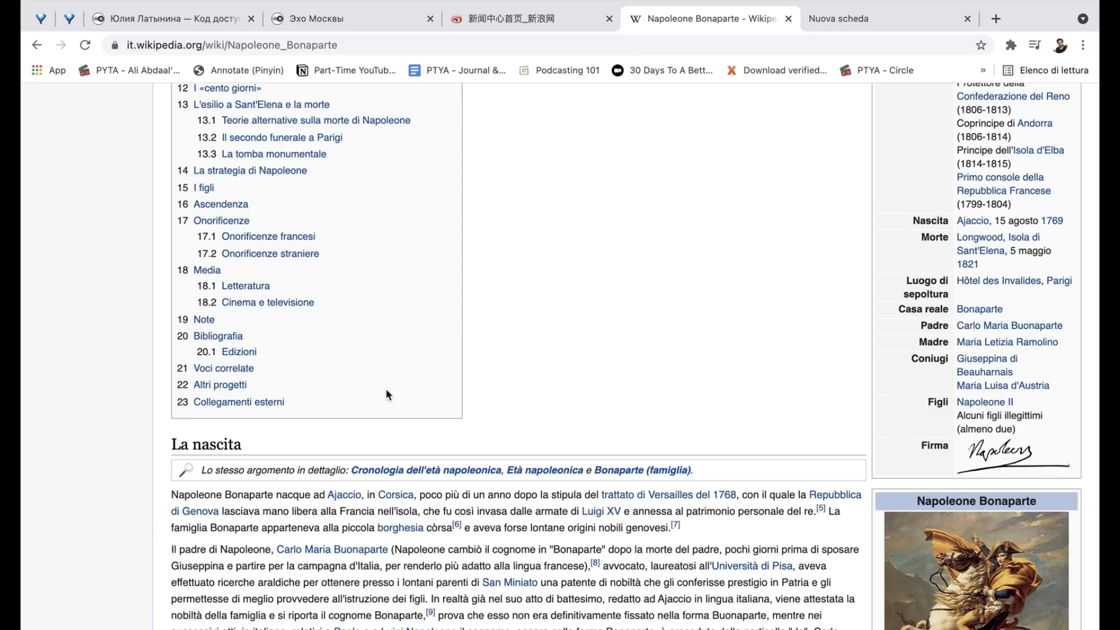
scroll(385, 390, up, 15)
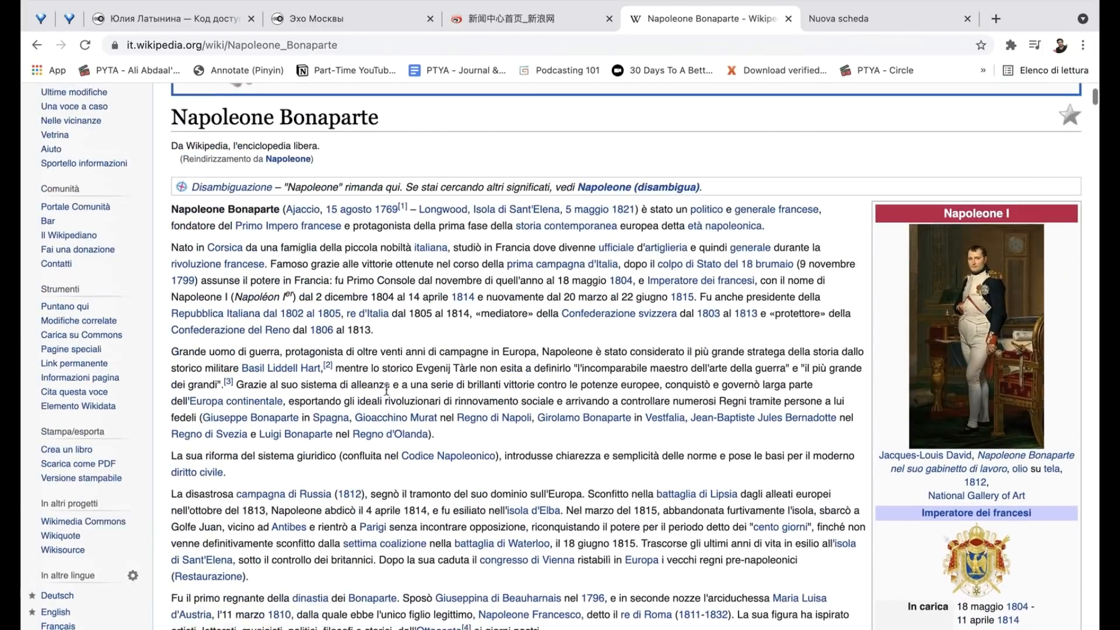
scroll(386, 389, down, 2)
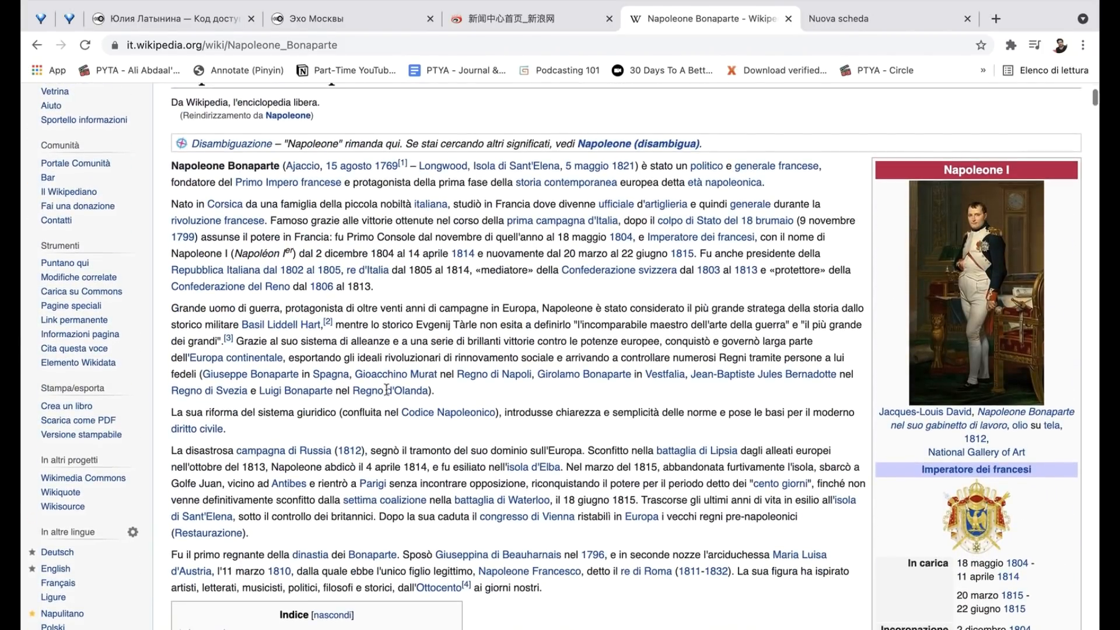
scroll(386, 390, down, 5)
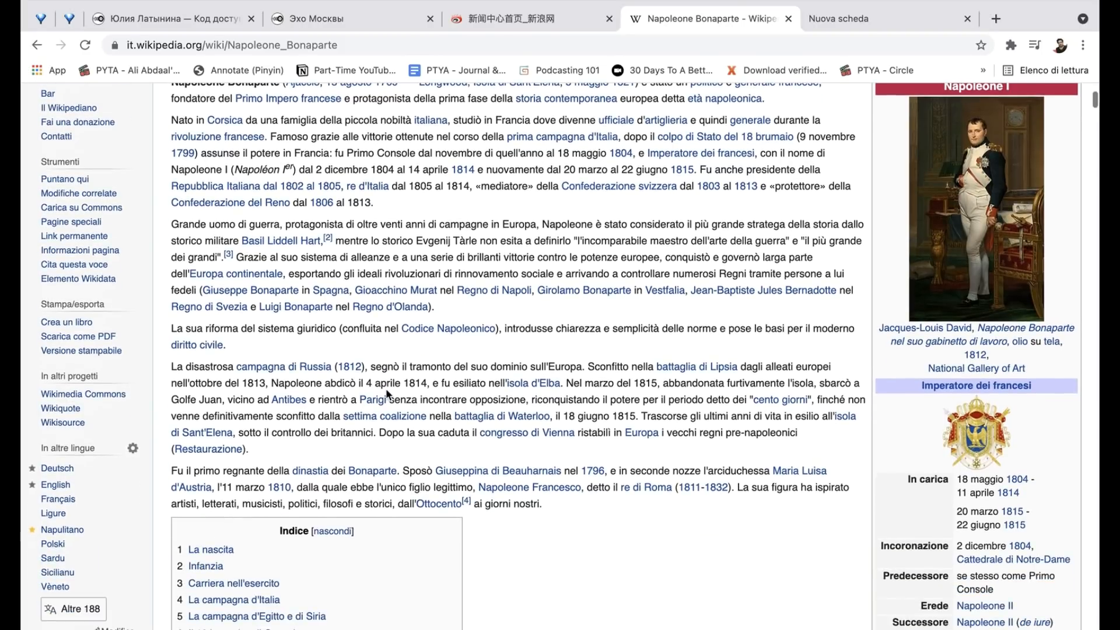
scroll(386, 392, up, 6)
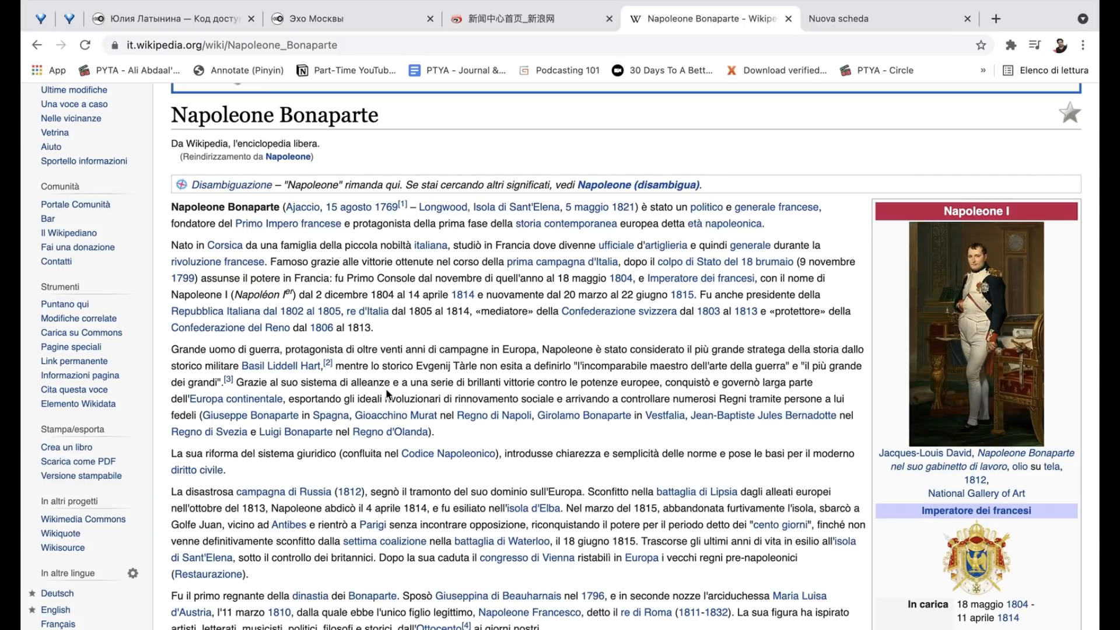
scroll(386, 387, up, 2)
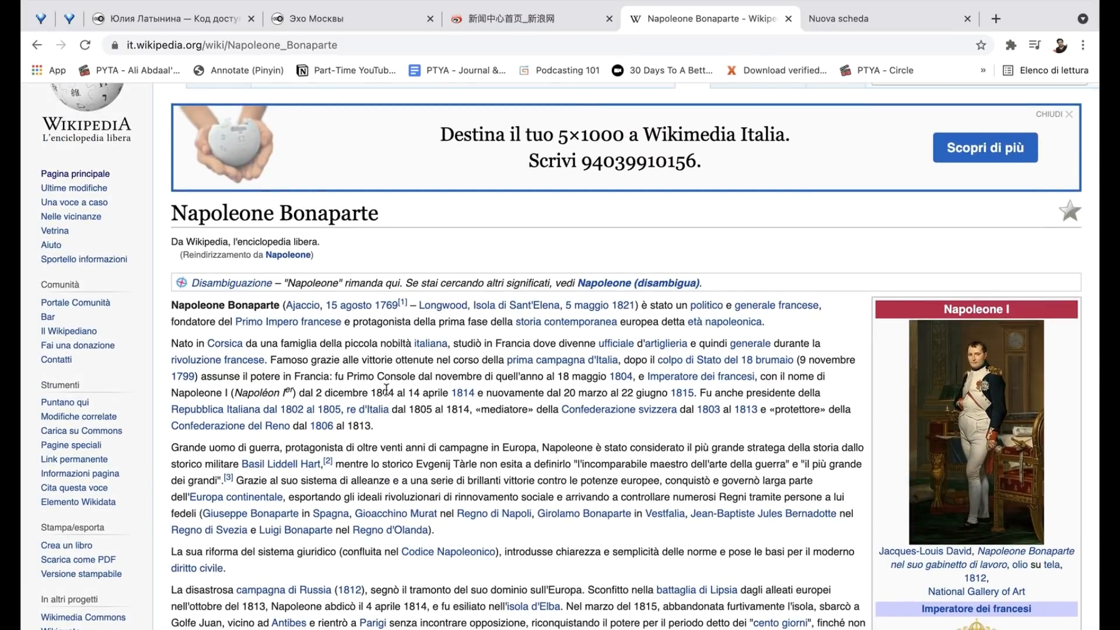
scroll(386, 387, down, 1)
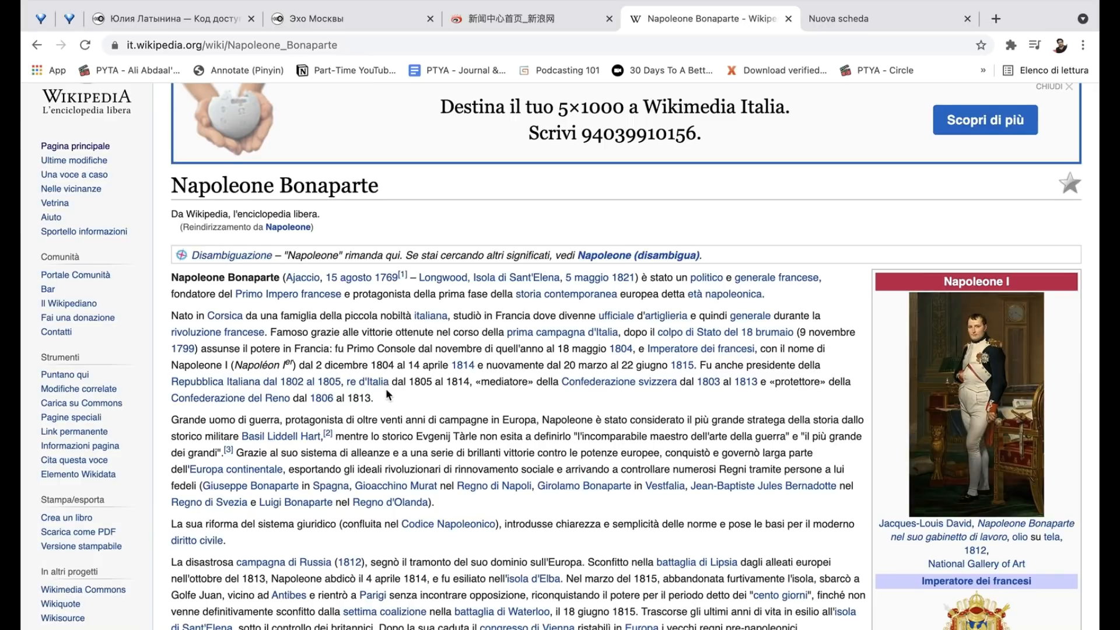
scroll(386, 387, down, 1)
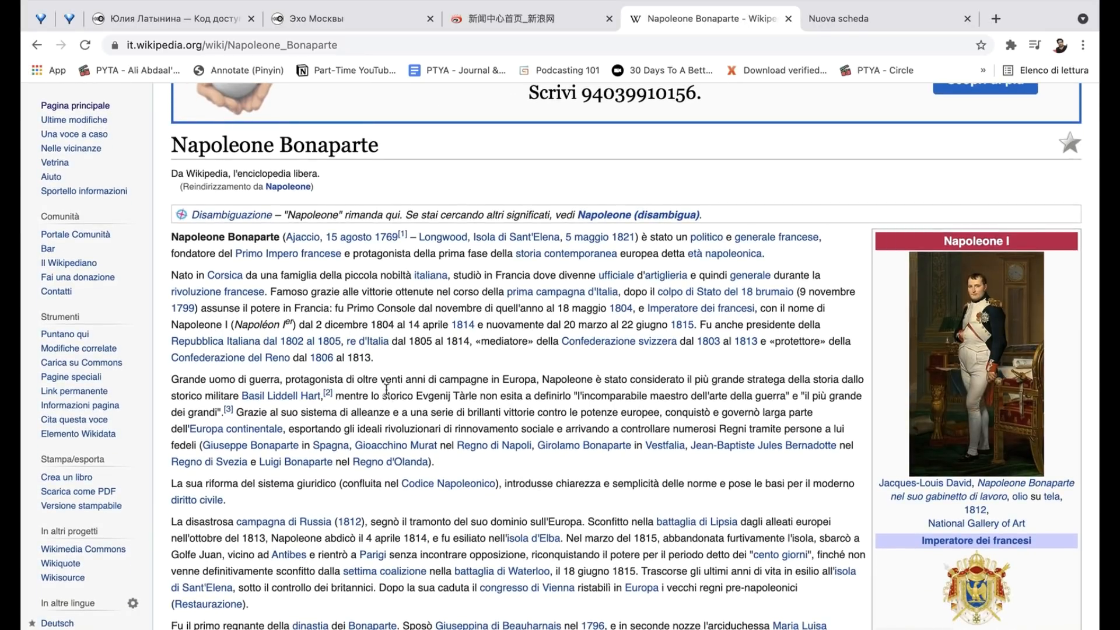
scroll(464, 328, up, 3)
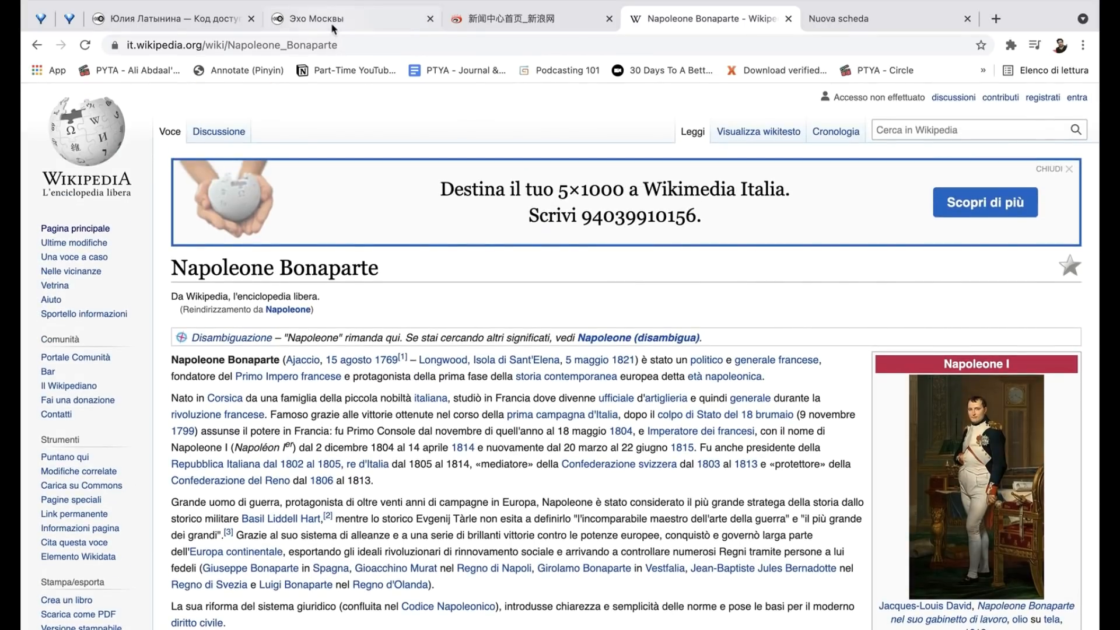
- Switch to the Эхо Москвы audio page for the 15 May 2021 «Код доступа» broadcast and view its player and episode list
click(333, 21)
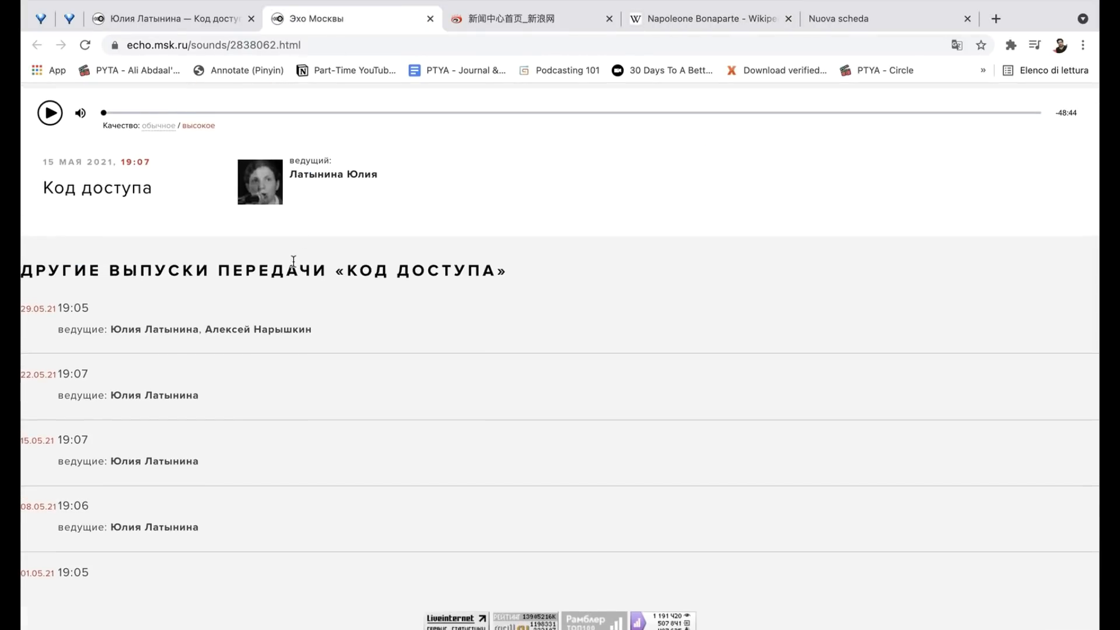
scroll(293, 261, down, 1)
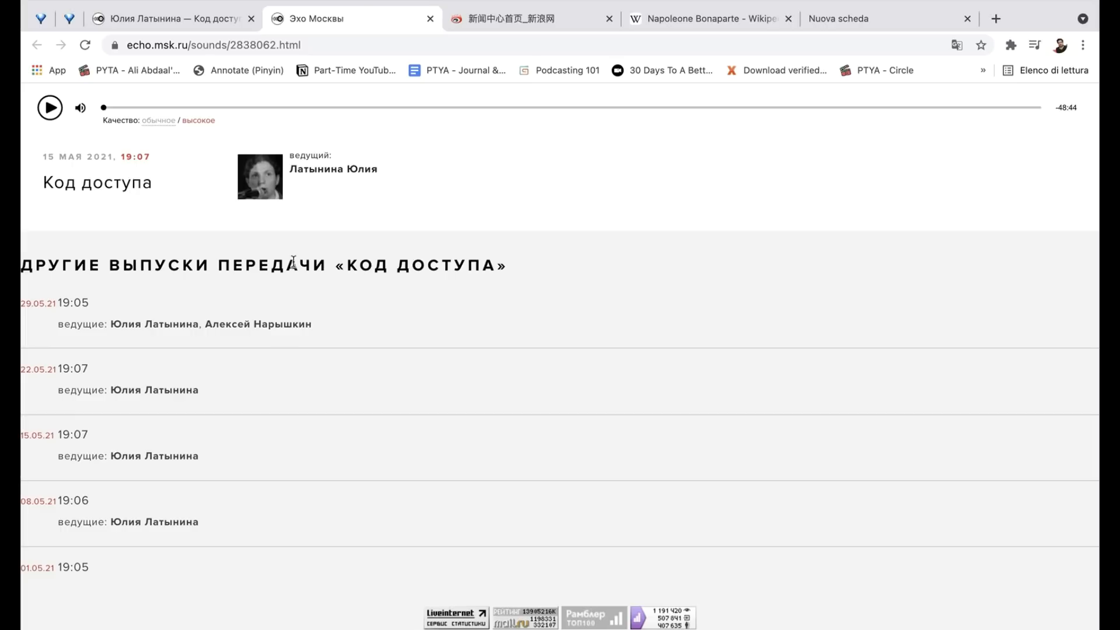
scroll(293, 262, down, 1)
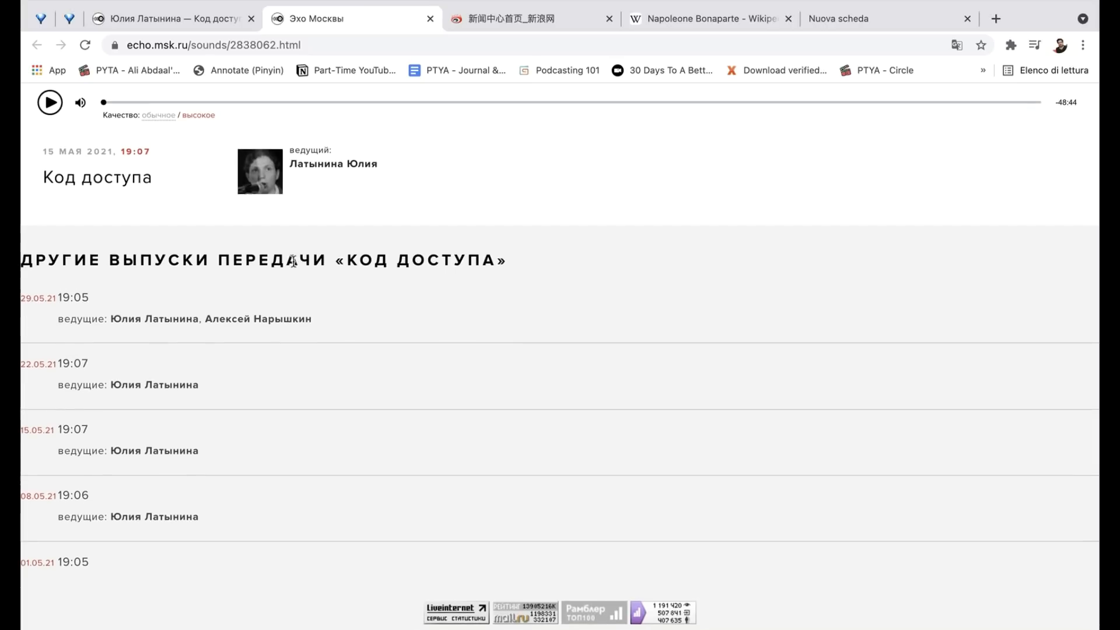
scroll(295, 290, up, 2)
scroll(309, 327, down, 1)
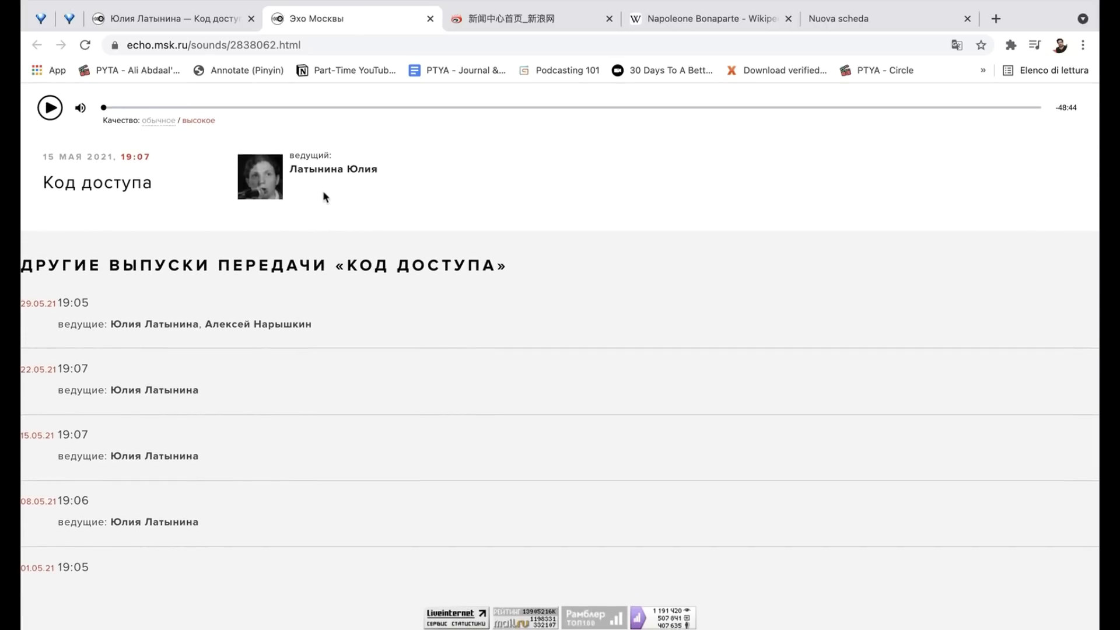
- Switch to the 17 April 2021 «Код доступа» programme page and look over the site header, host details and embedded video
click(204, 23)
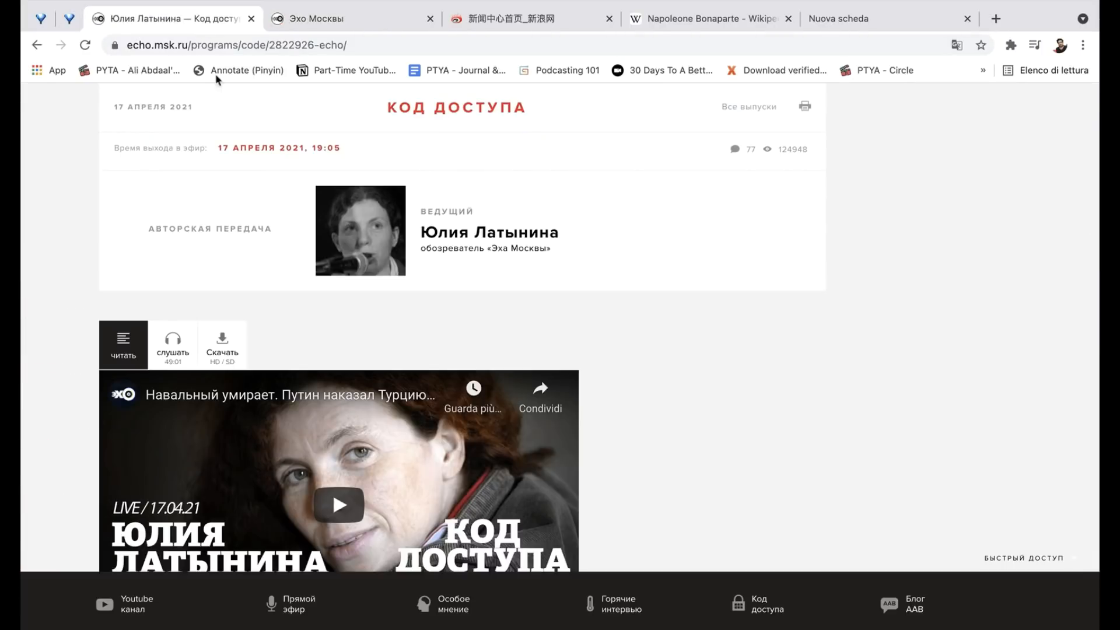
scroll(257, 220, up, 5)
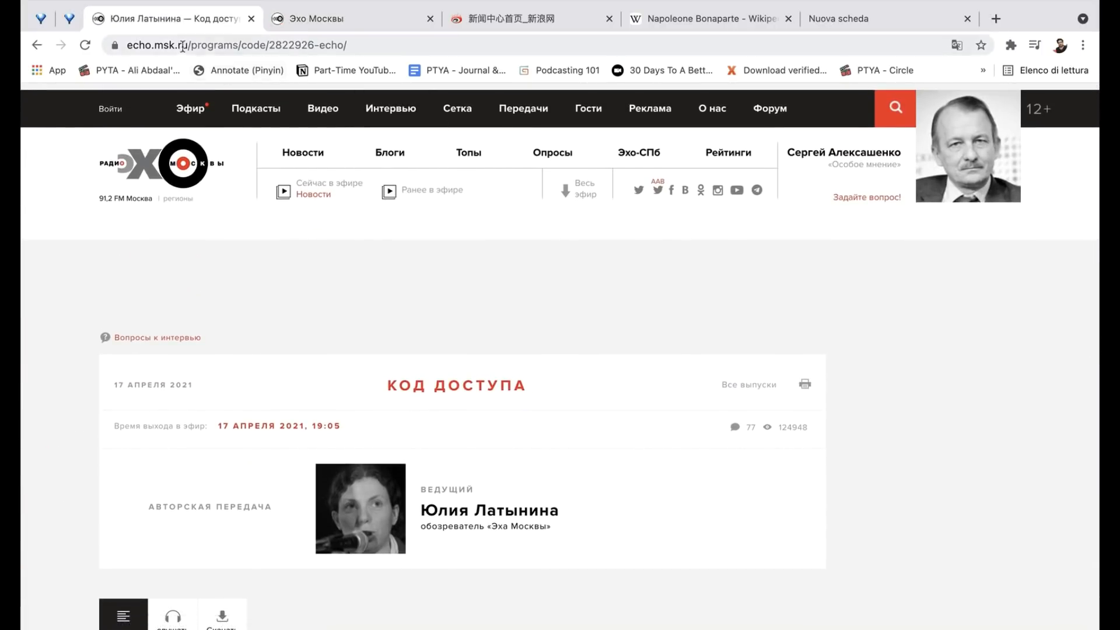
mouse_move(390, 112)
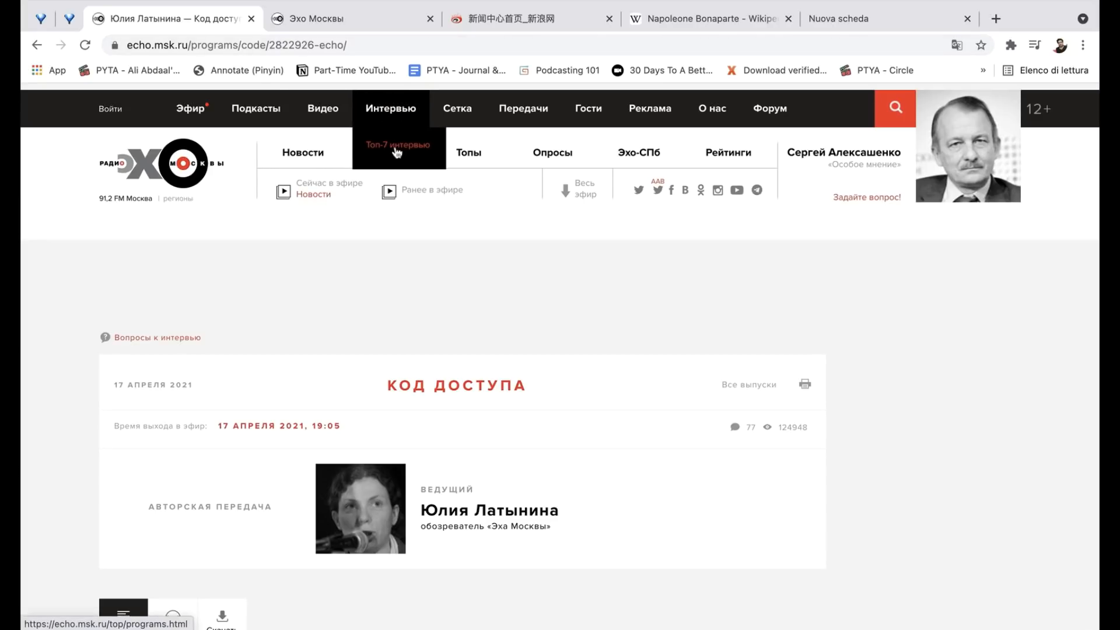
scroll(377, 290, down, 5)
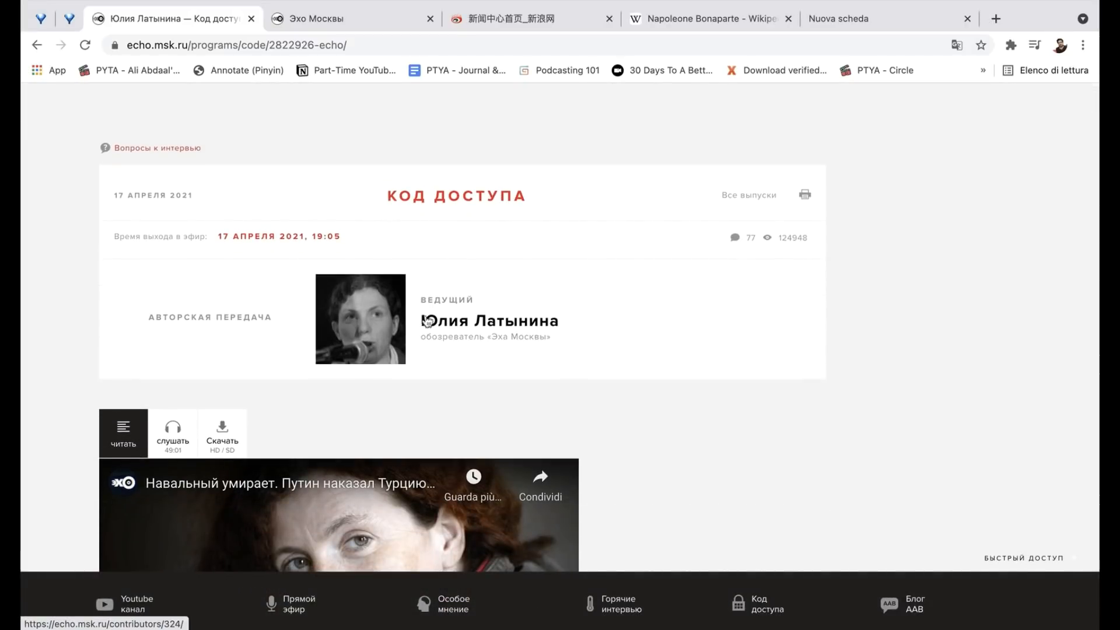
scroll(452, 274, down, 5)
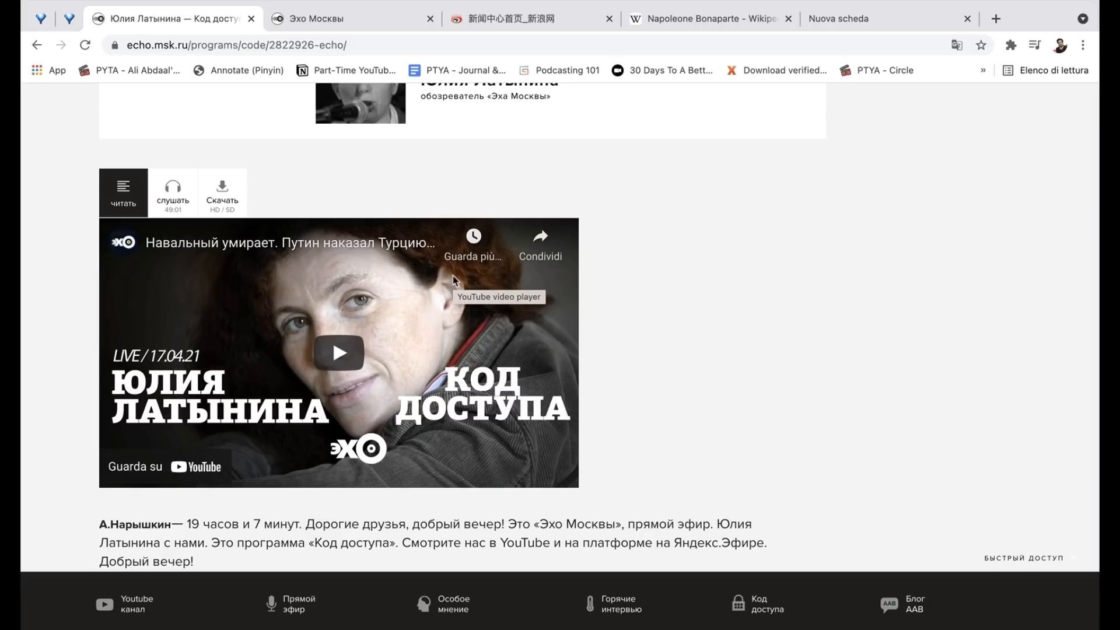
scroll(453, 276, down, 2)
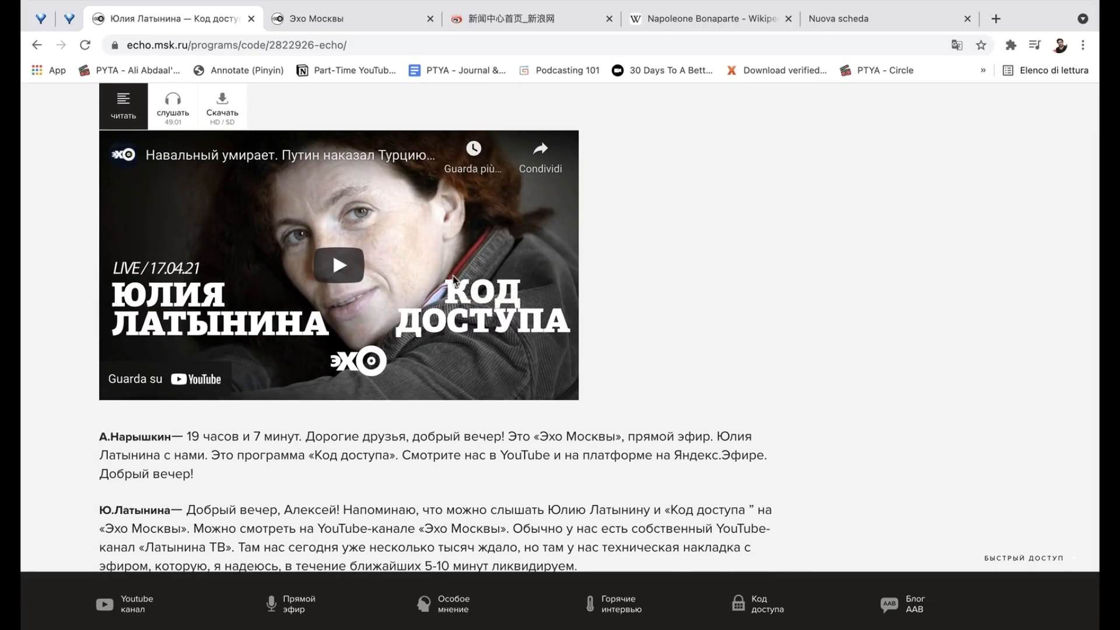
- Examine the Russian transcript below the embedded video and the read, listen and download options above it
scroll(453, 279, down, 1)
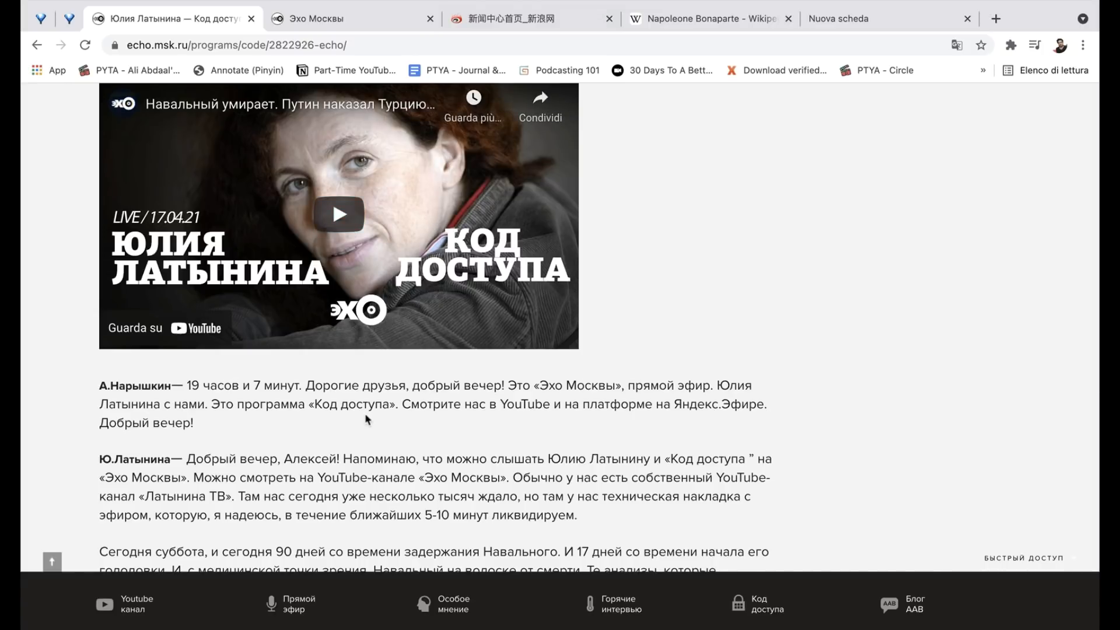
scroll(365, 419, down, 1)
scroll(365, 412, up, 5)
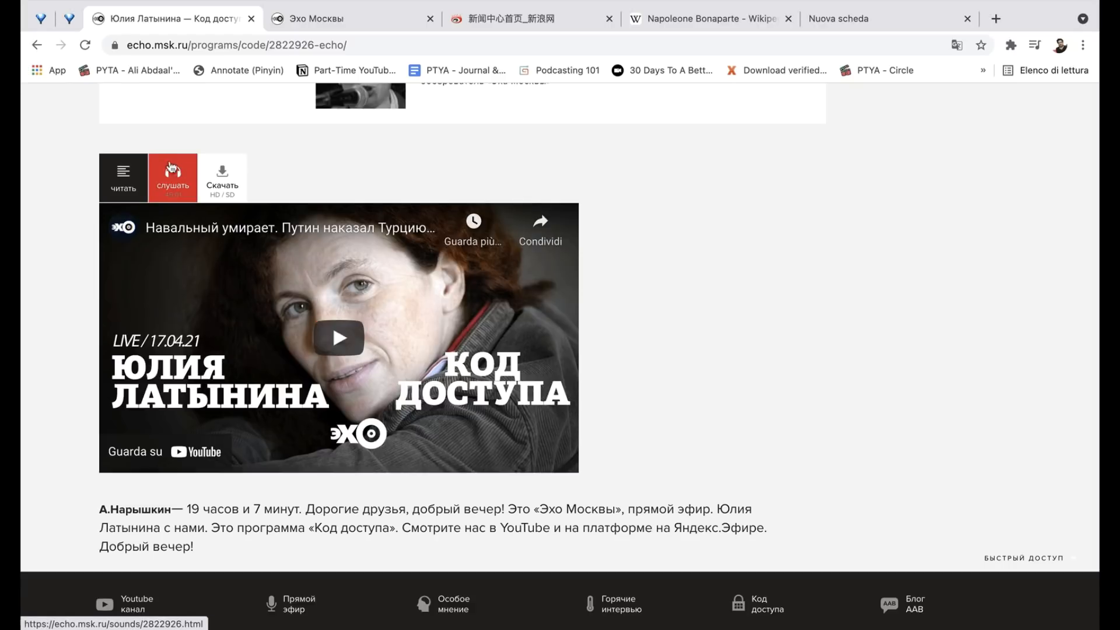
scroll(269, 311, down, 3)
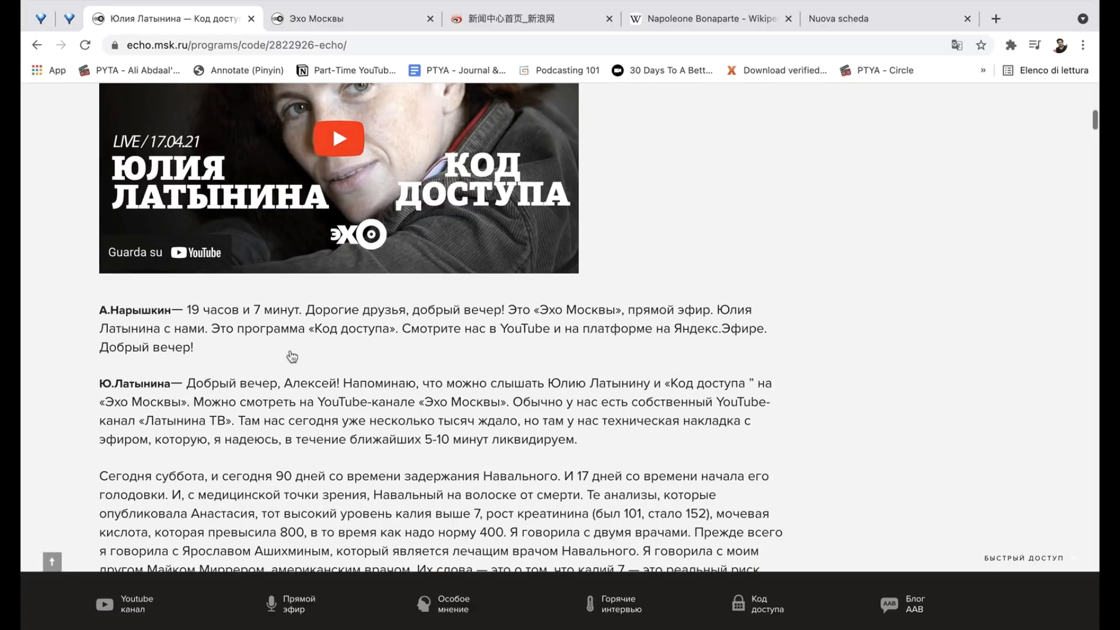
scroll(291, 356, down, 1)
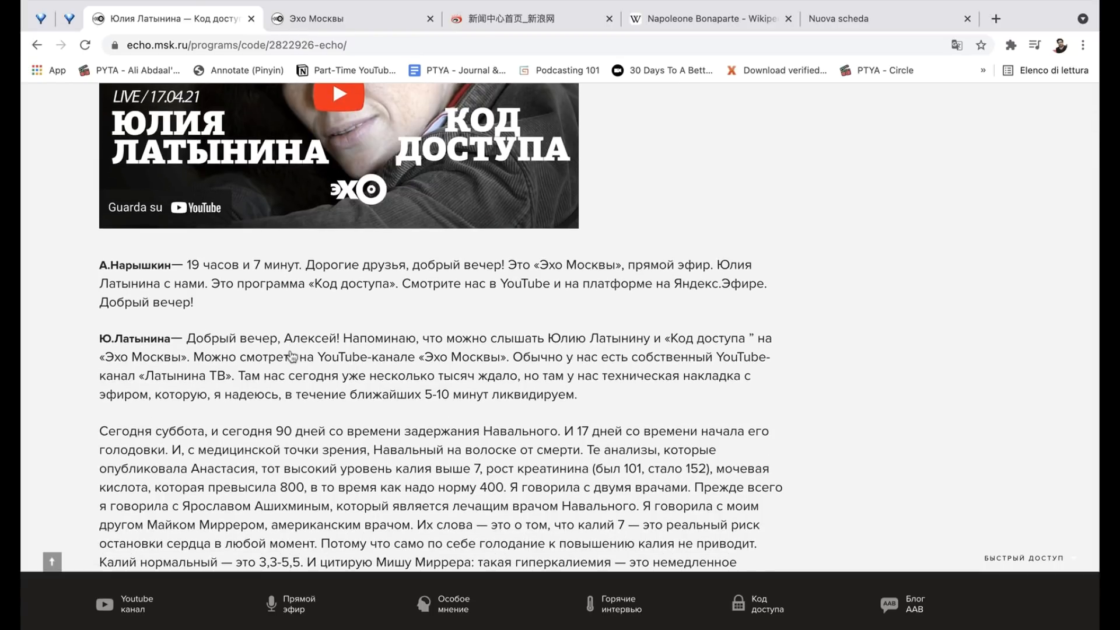
scroll(292, 356, down, 1)
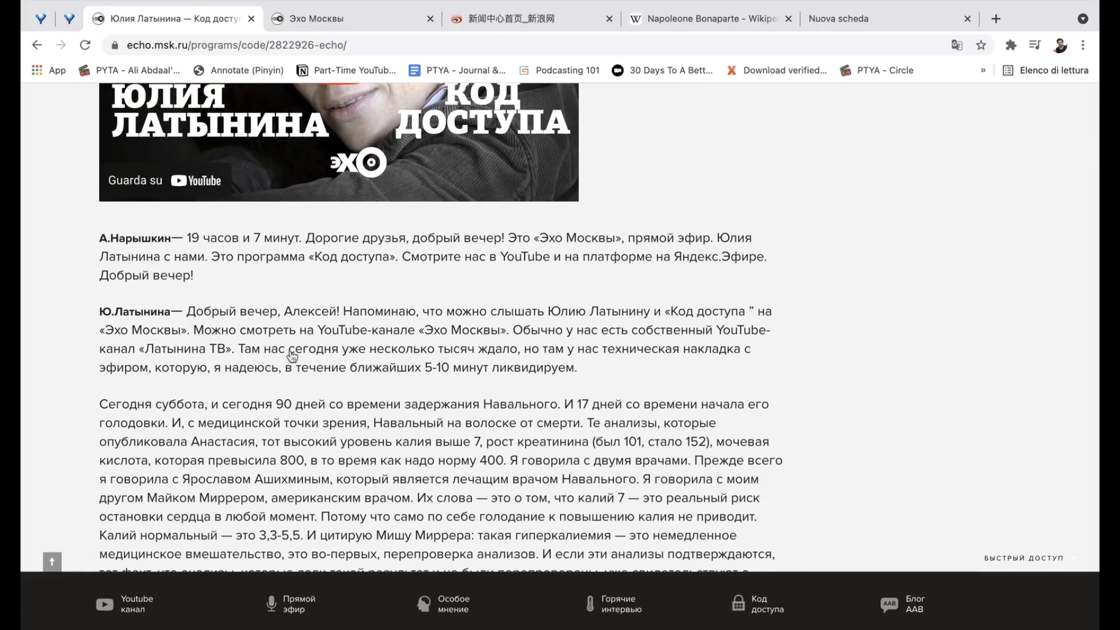
scroll(292, 356, up, 8)
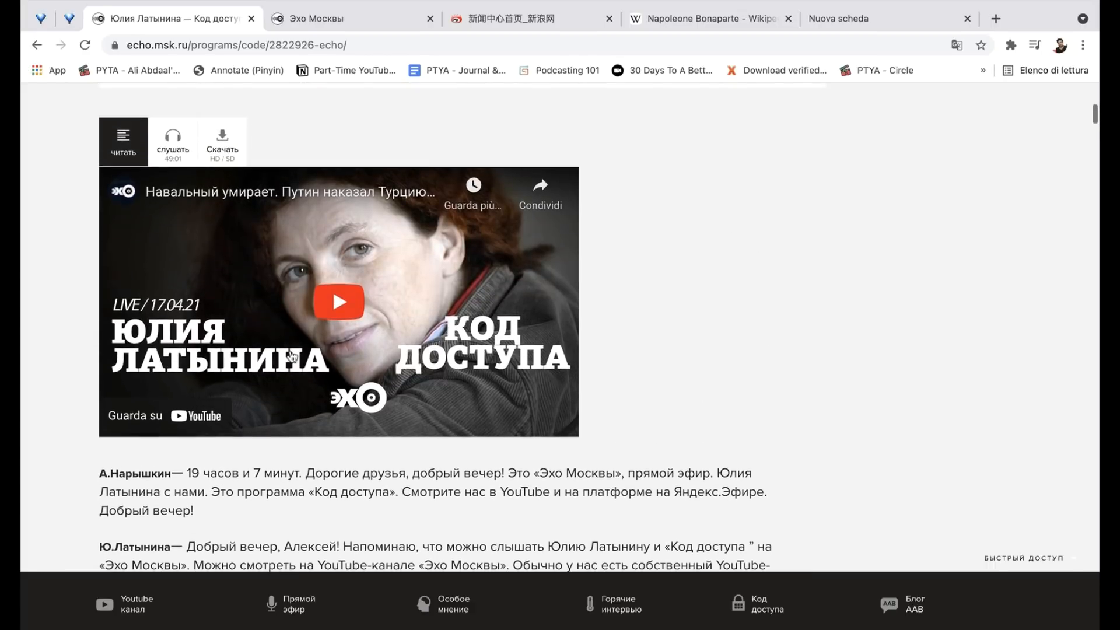
scroll(291, 356, down, 3)
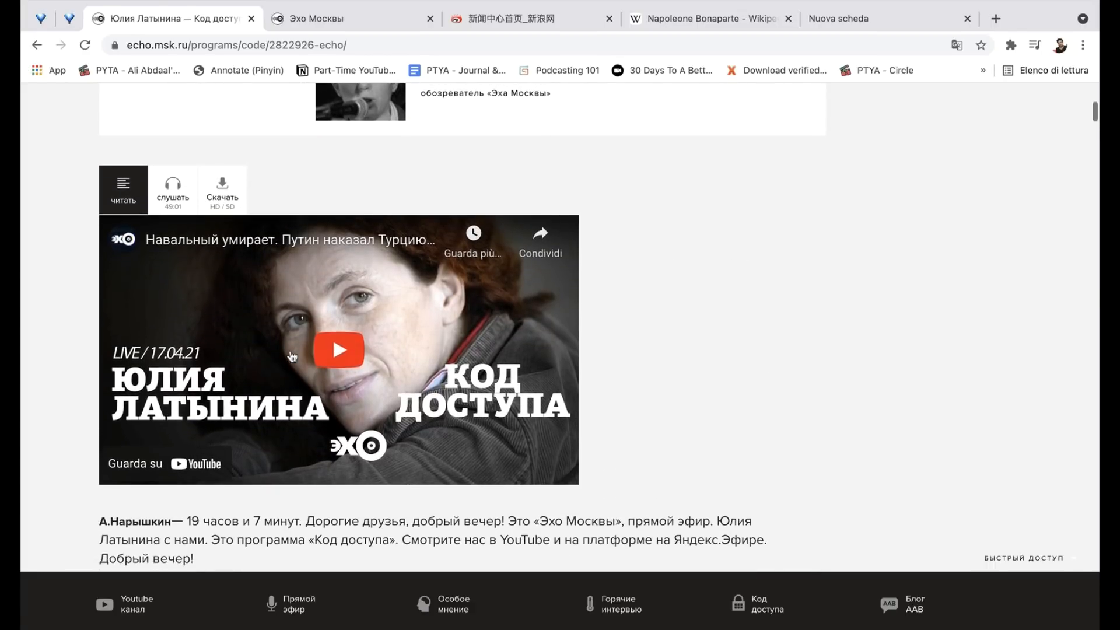
scroll(292, 356, down, 2)
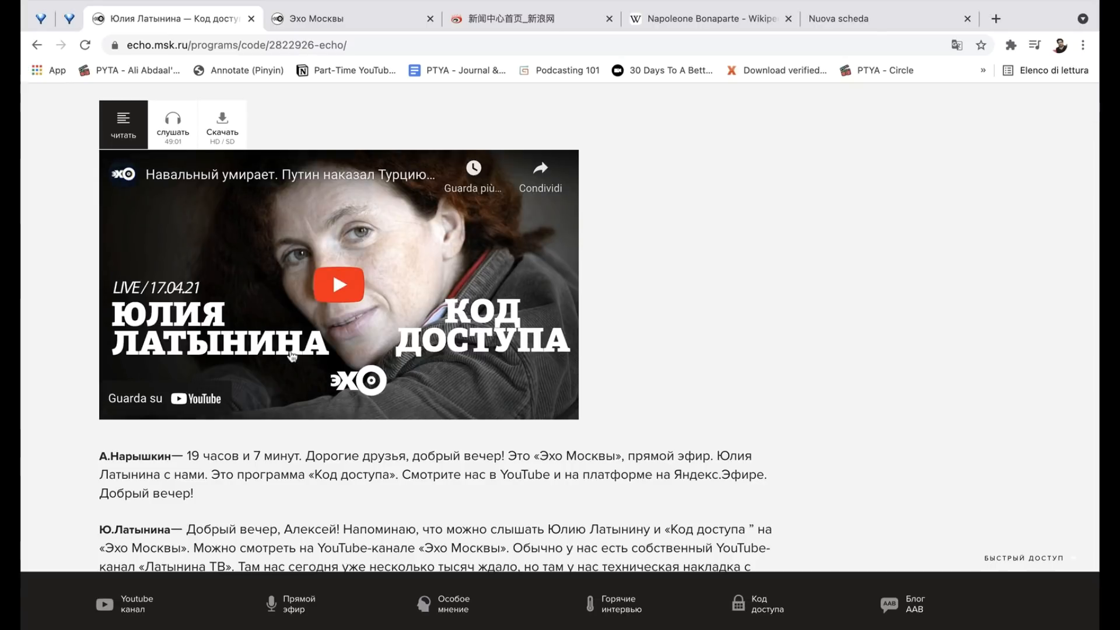
- Select the transcript text from its first paragraph onward and translate it to English within the page using ImTranslator's Inline Translator
scroll(299, 434, down, 10)
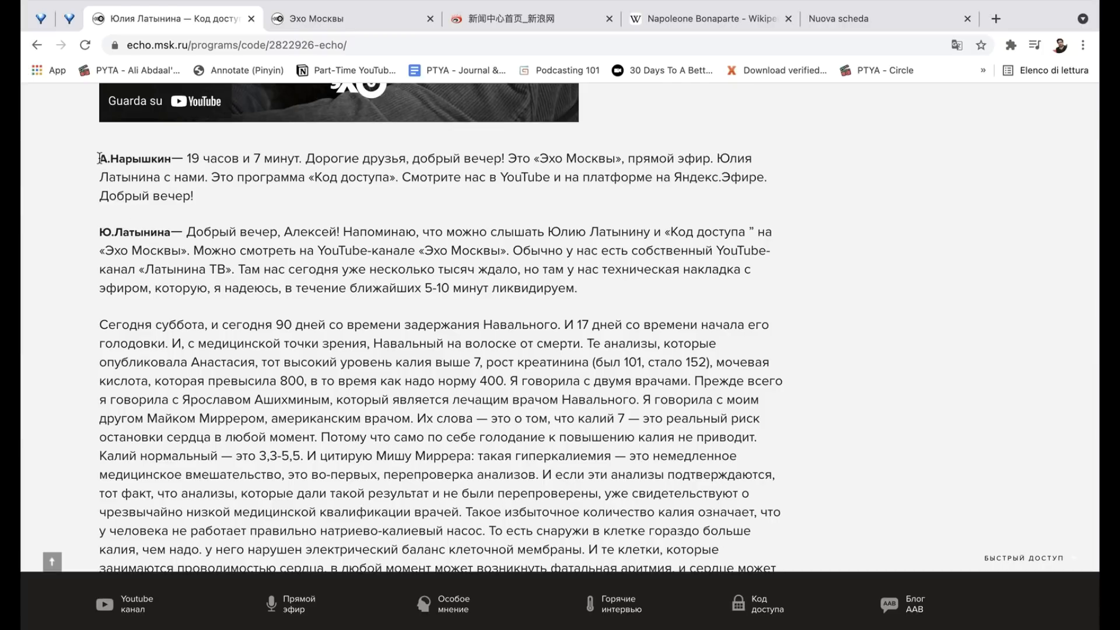
drag(99, 158, 204, 202)
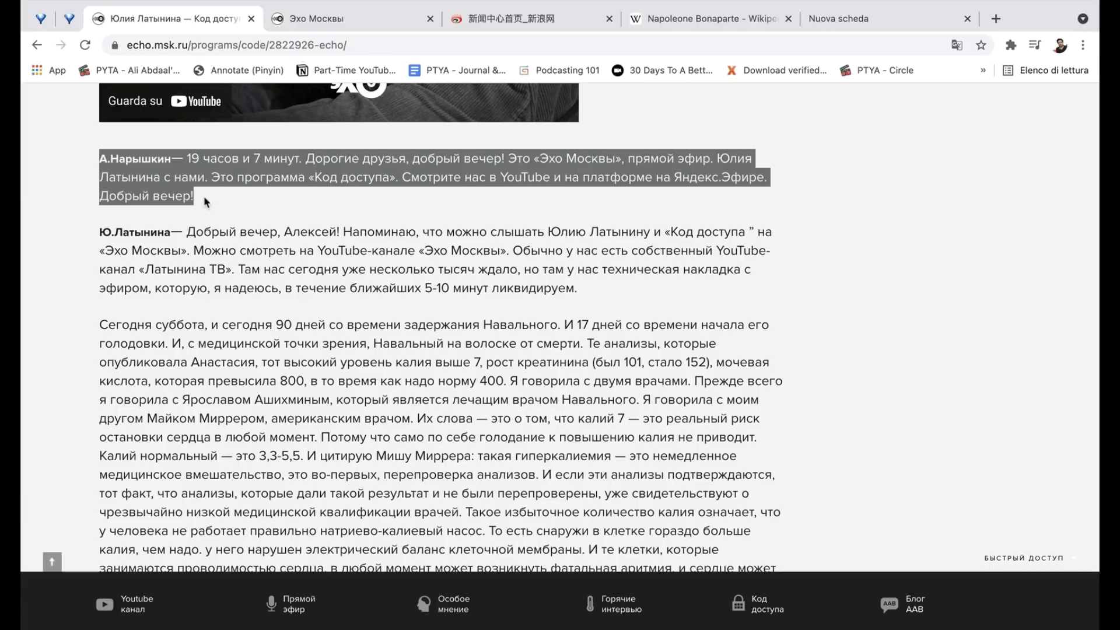
drag(205, 202, 546, 178)
scroll(547, 184, up, 20)
scroll(547, 184, up, 6)
scroll(546, 178, down, 1)
right_click(471, 245)
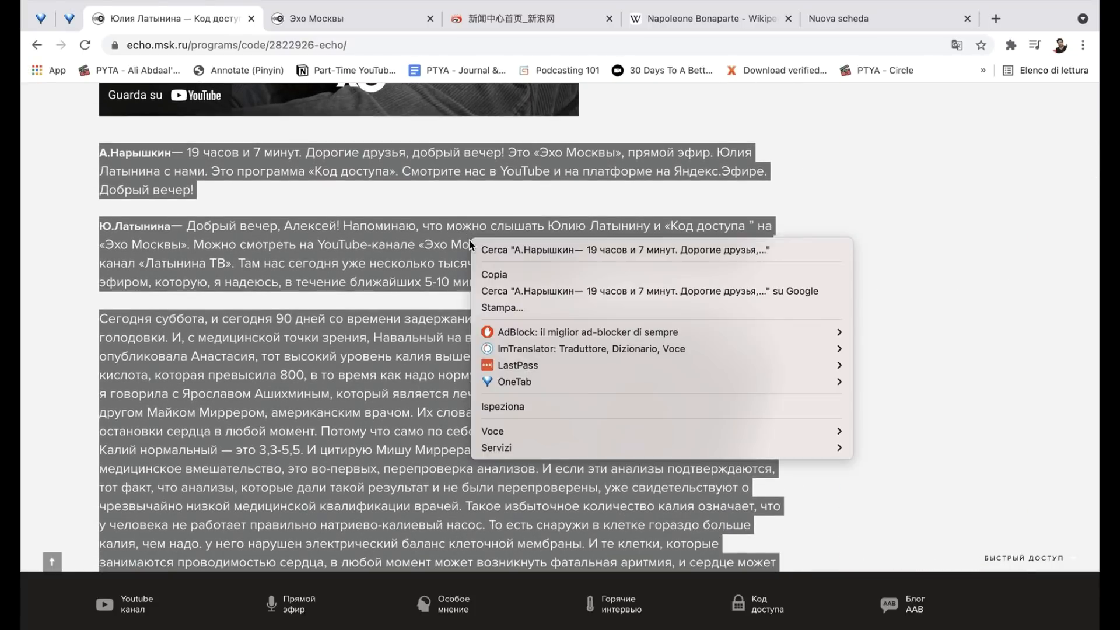
mouse_move(526, 350)
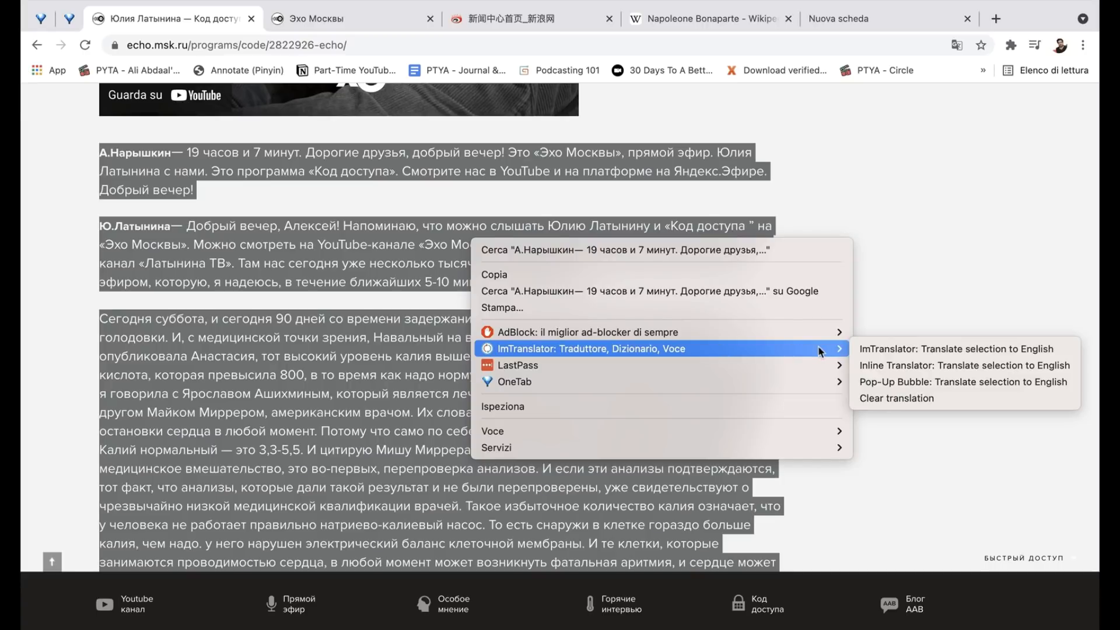
click(891, 367)
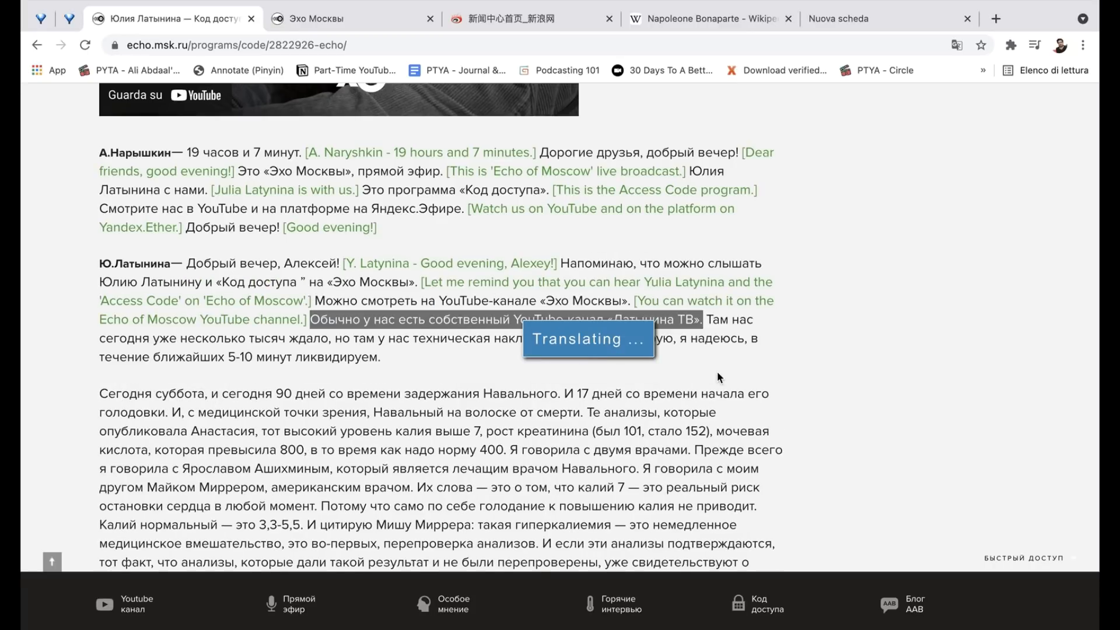
- Read through the transcript's inline English translations from the opening greeting down to the paragraphs after the first pull quote and back
scroll(717, 372, up, 3)
scroll(717, 372, up, 3)
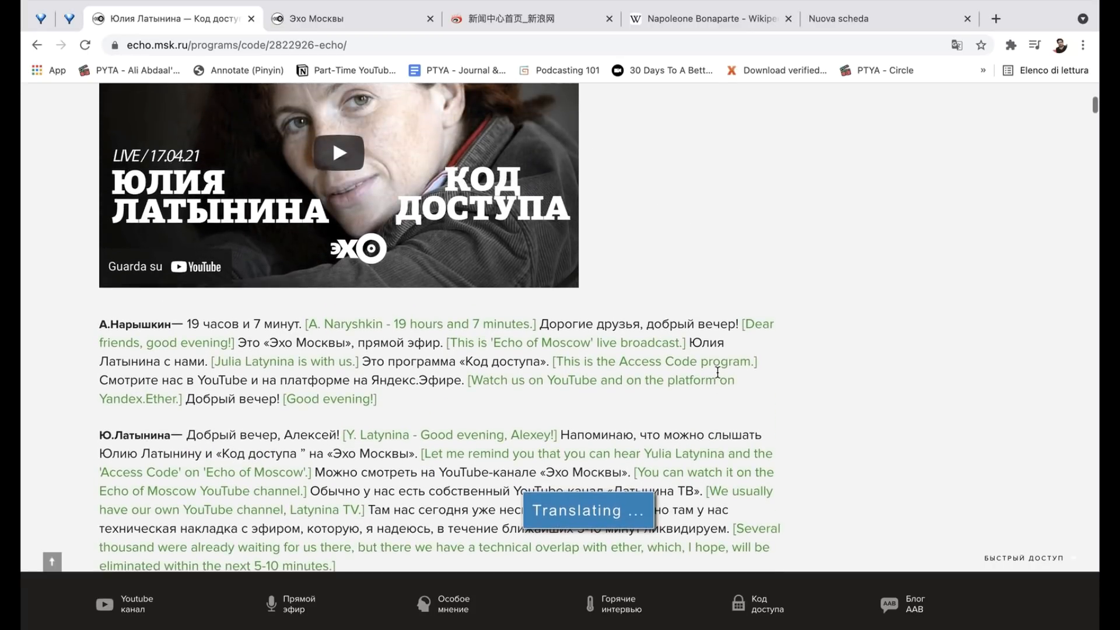
scroll(718, 372, down, 10)
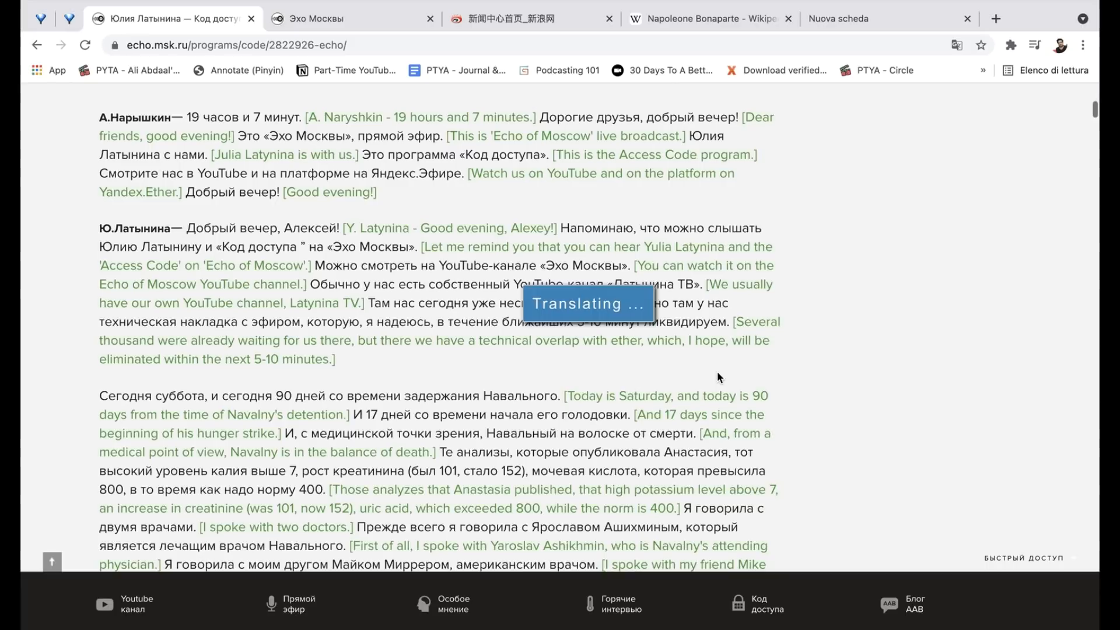
scroll(717, 372, down, 20)
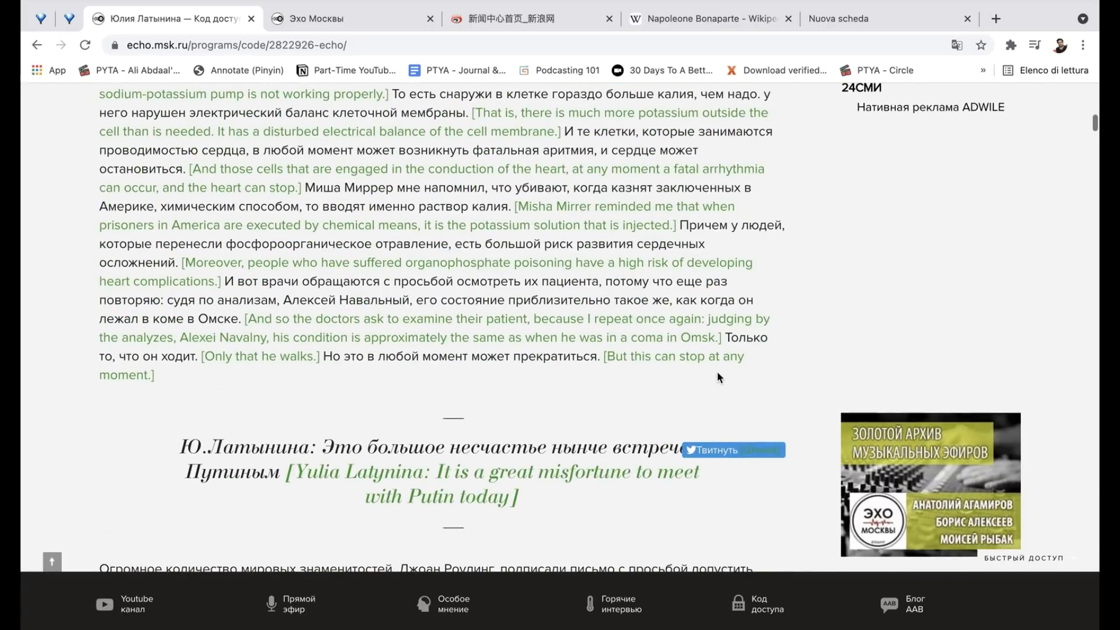
scroll(717, 377, down, 3)
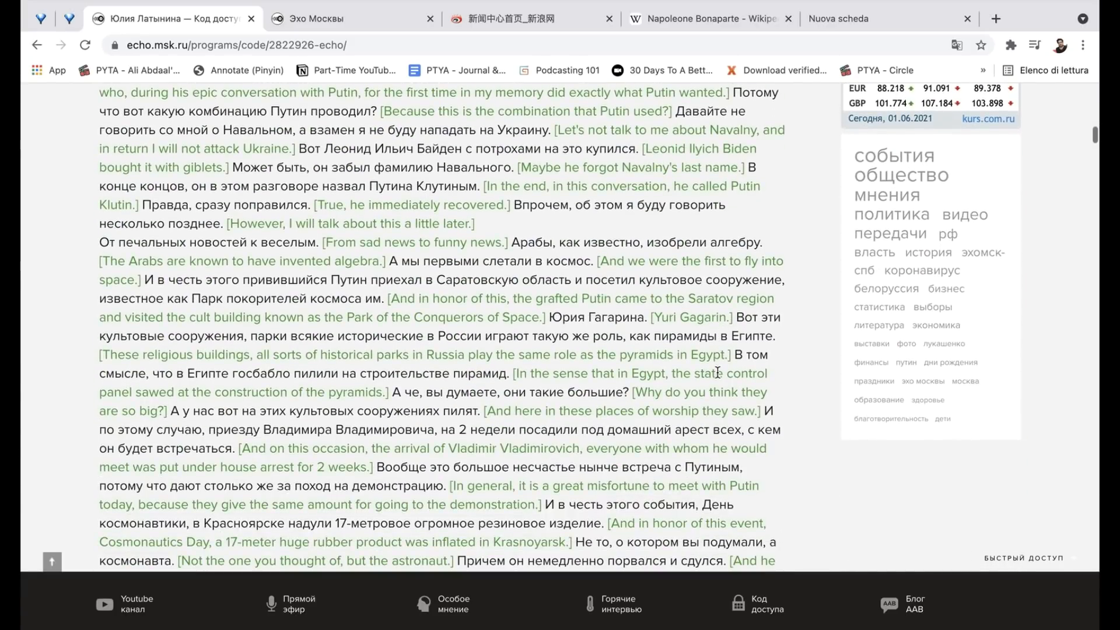
scroll(717, 377, up, 6)
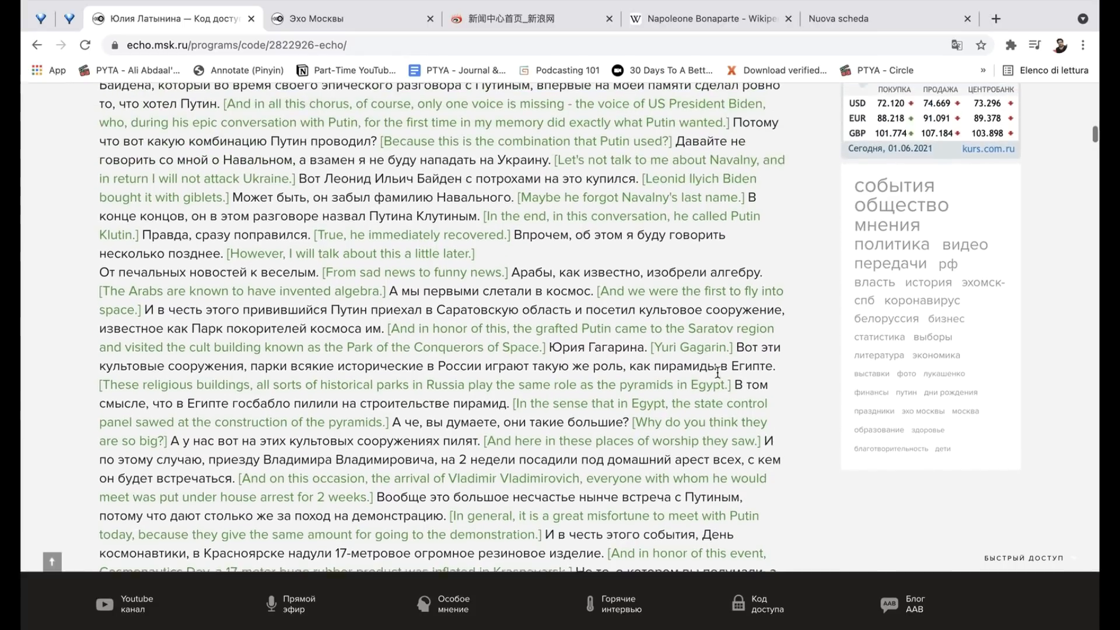
scroll(717, 372, up, 8)
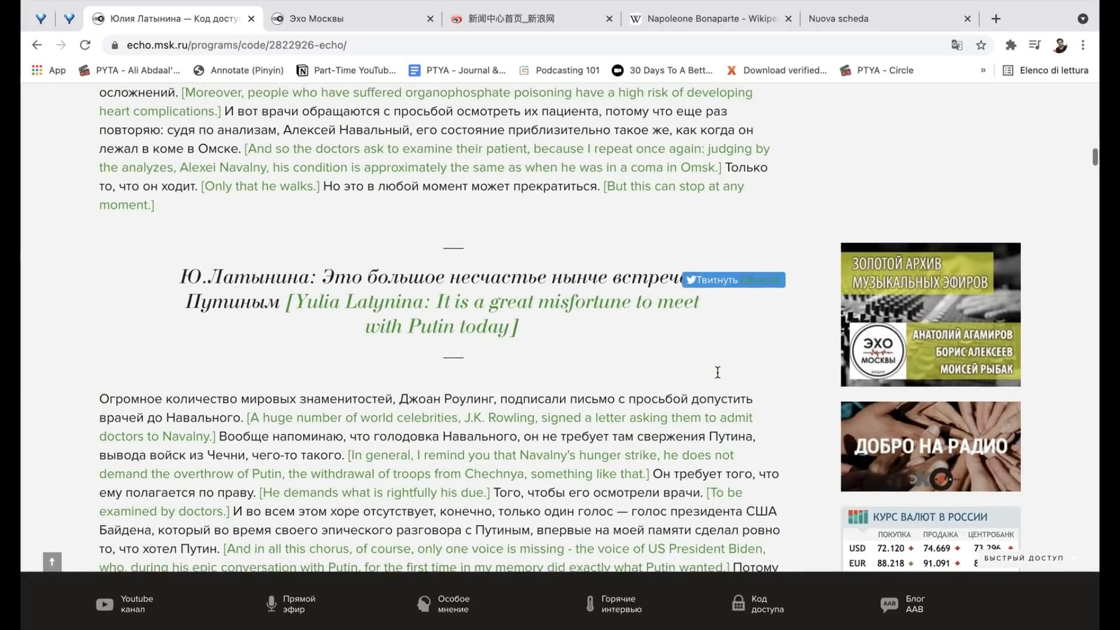
scroll(717, 372, up, 5)
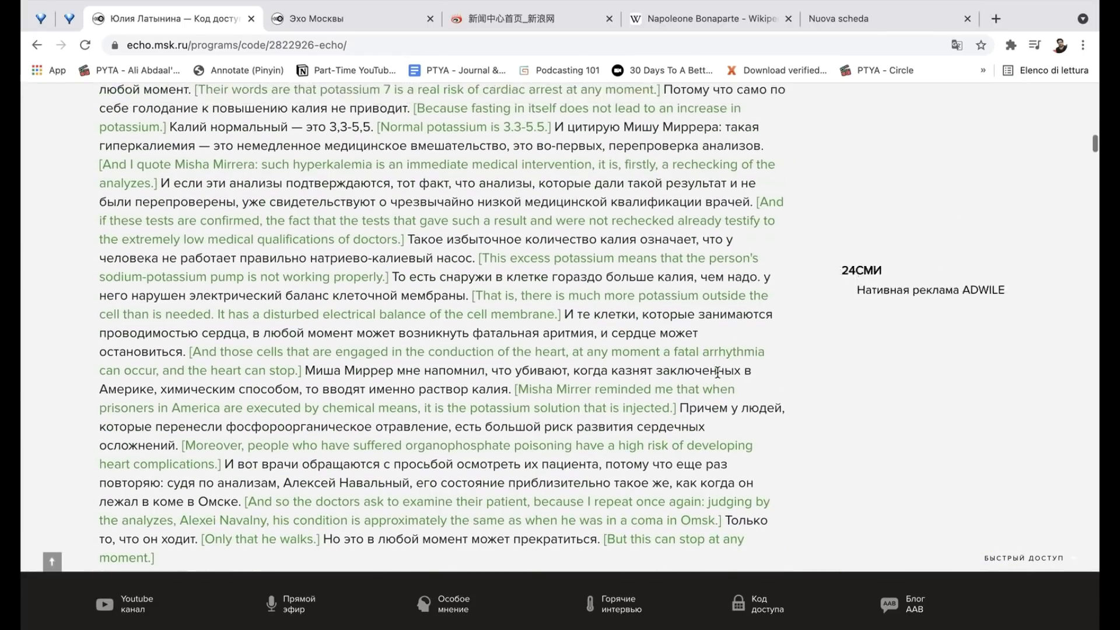
scroll(717, 372, up, 6)
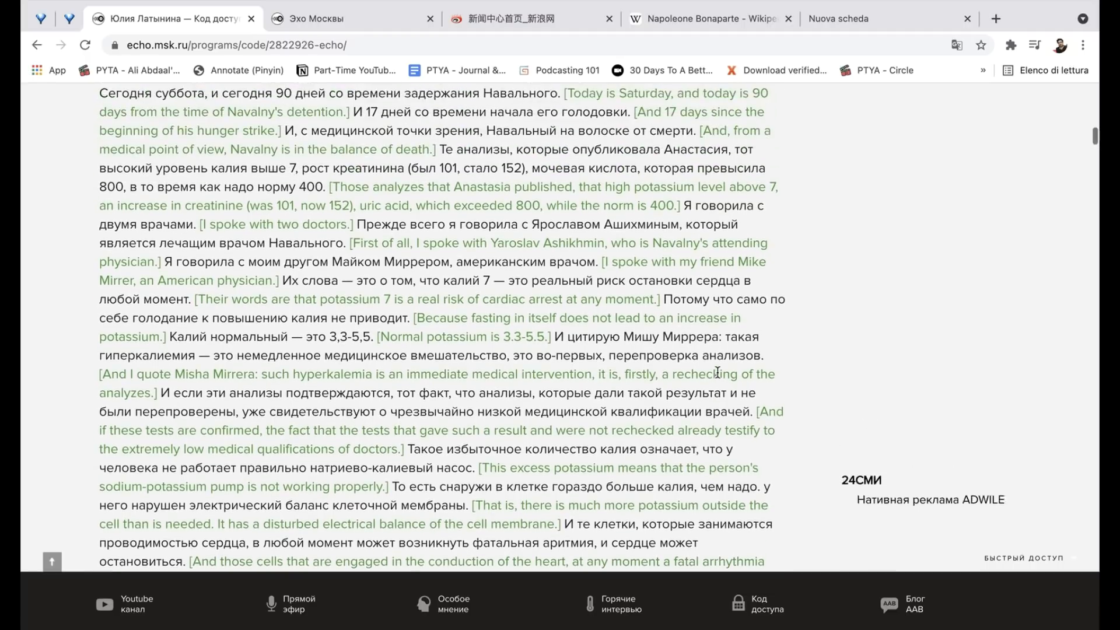
scroll(718, 372, up, 4)
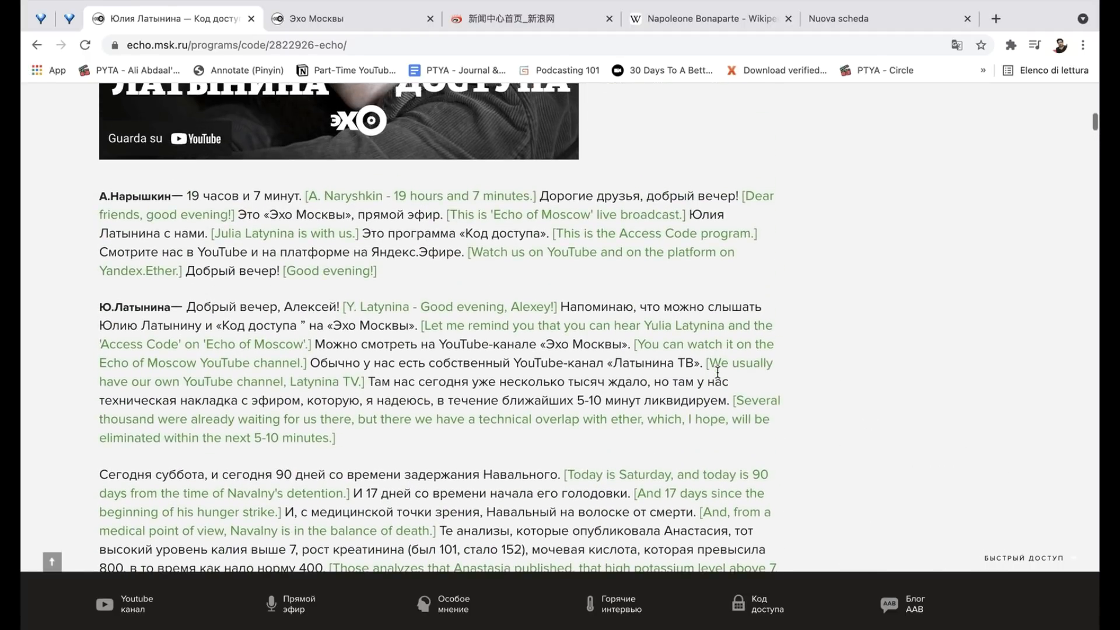
- Compare the embedded video and the read, listen and download options with the translated opening lines of the transcript
scroll(718, 376, down, 1)
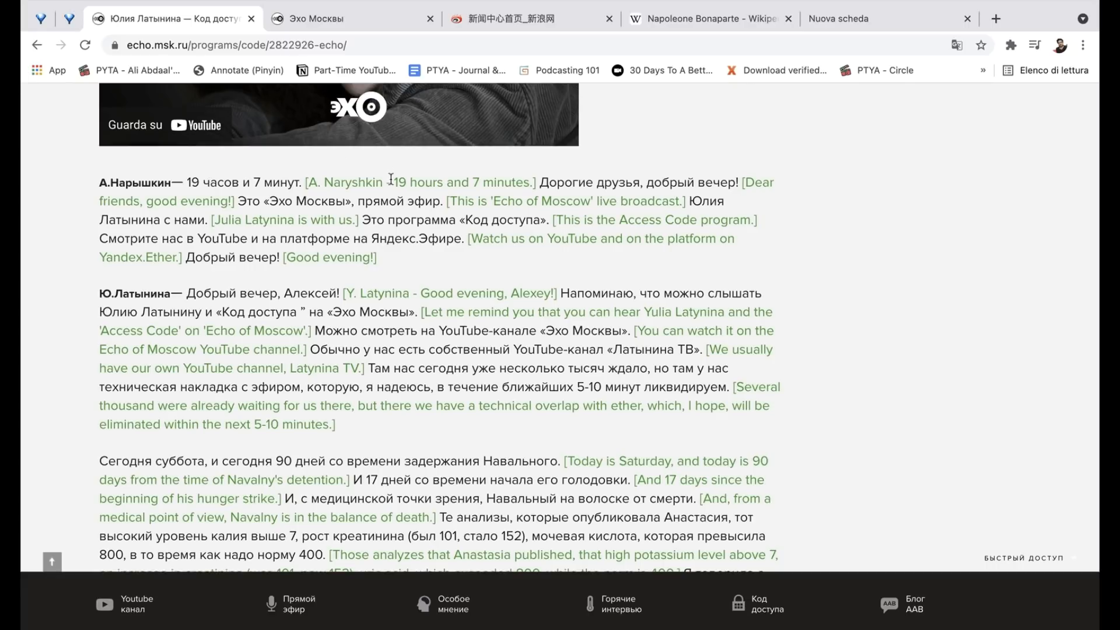
scroll(391, 178, up, 3)
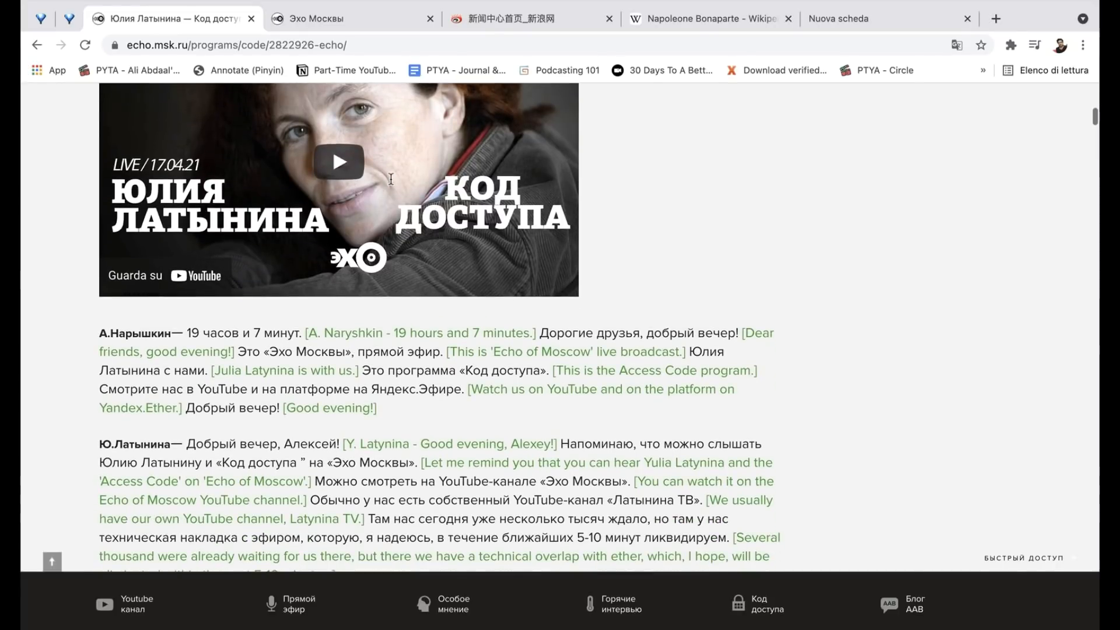
scroll(391, 178, up, 3)
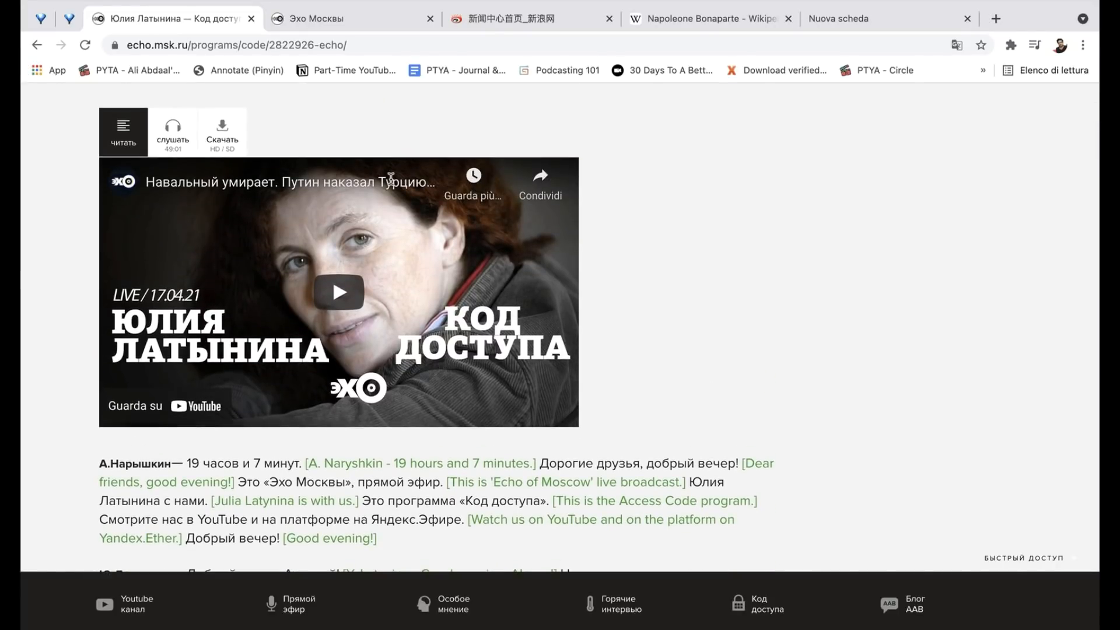
scroll(390, 179, down, 1)
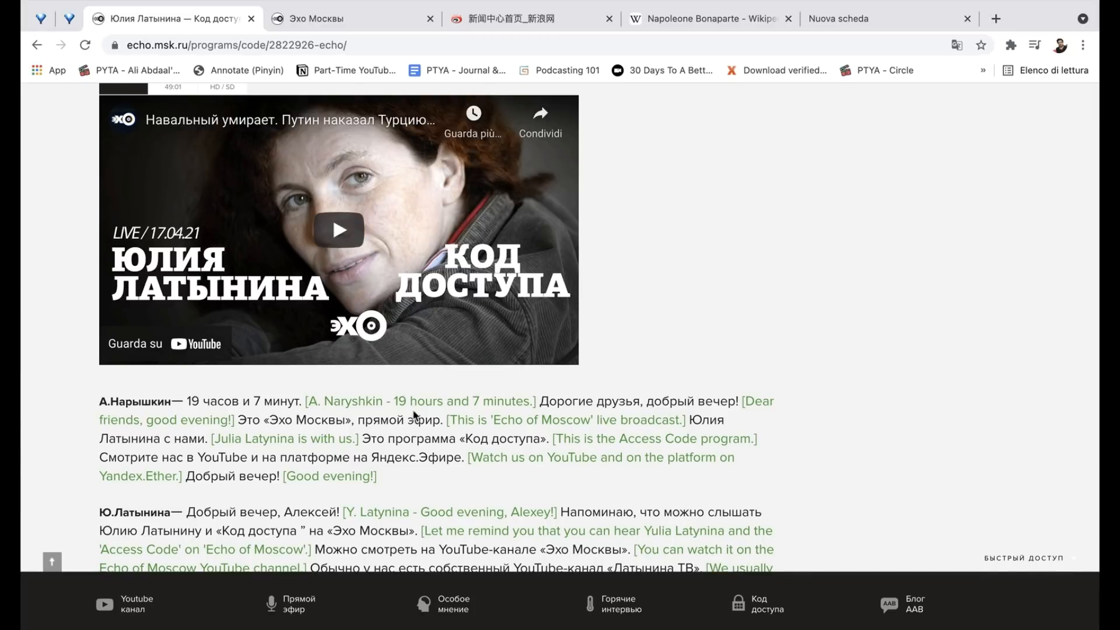
scroll(413, 415, down, 1)
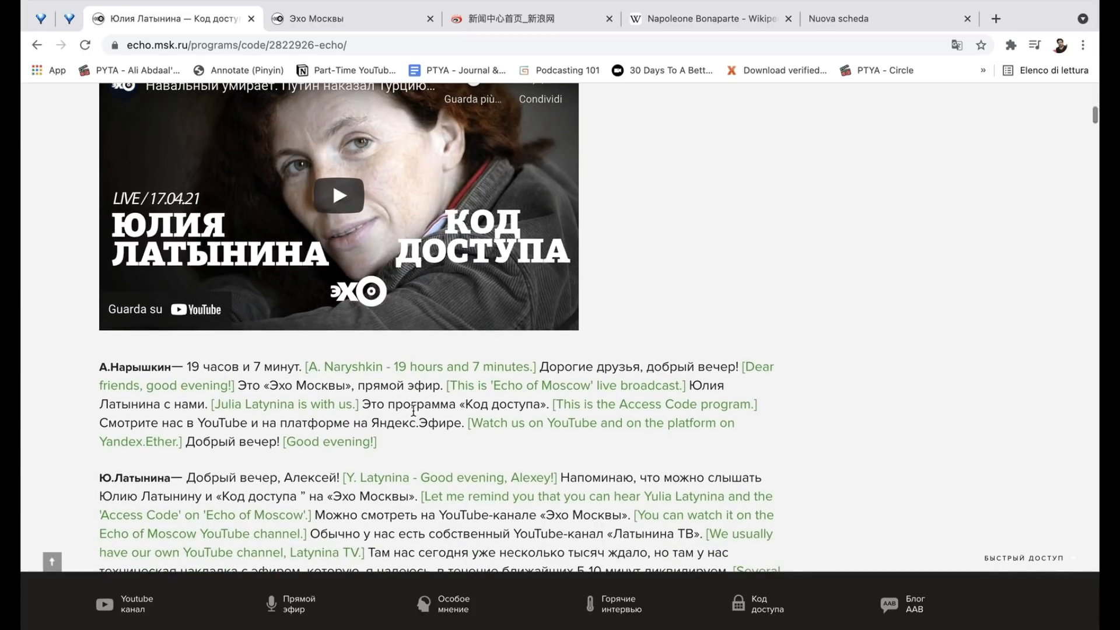
scroll(413, 410, down, 2)
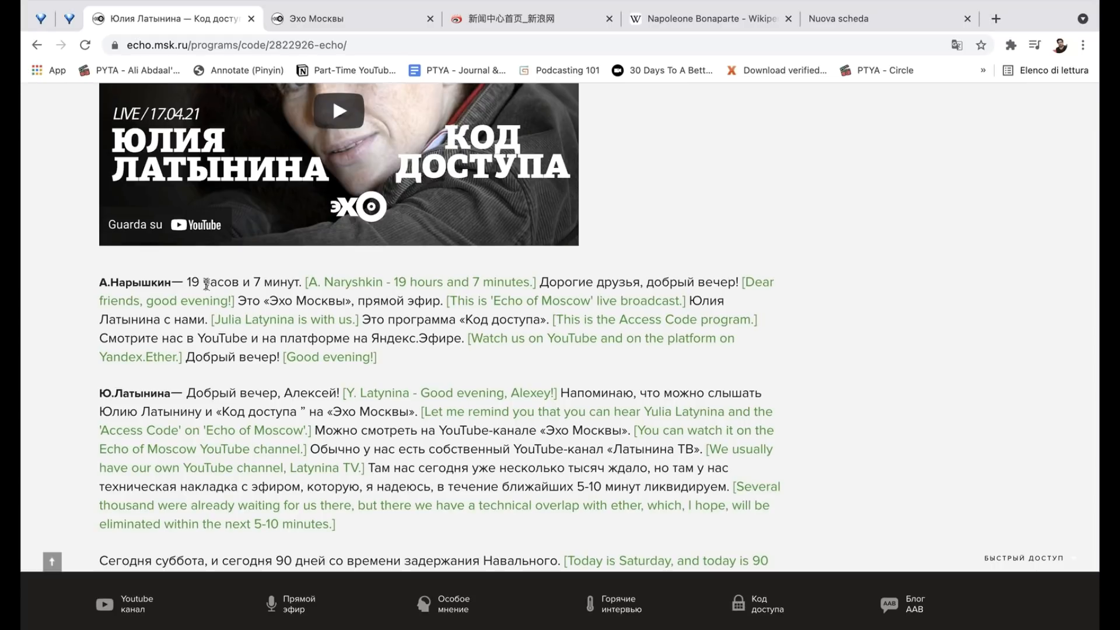
- Highlight the bracketed English translation of the transcript's first sentence, clear the selection and review the surrounding lines
drag(305, 283, 536, 280)
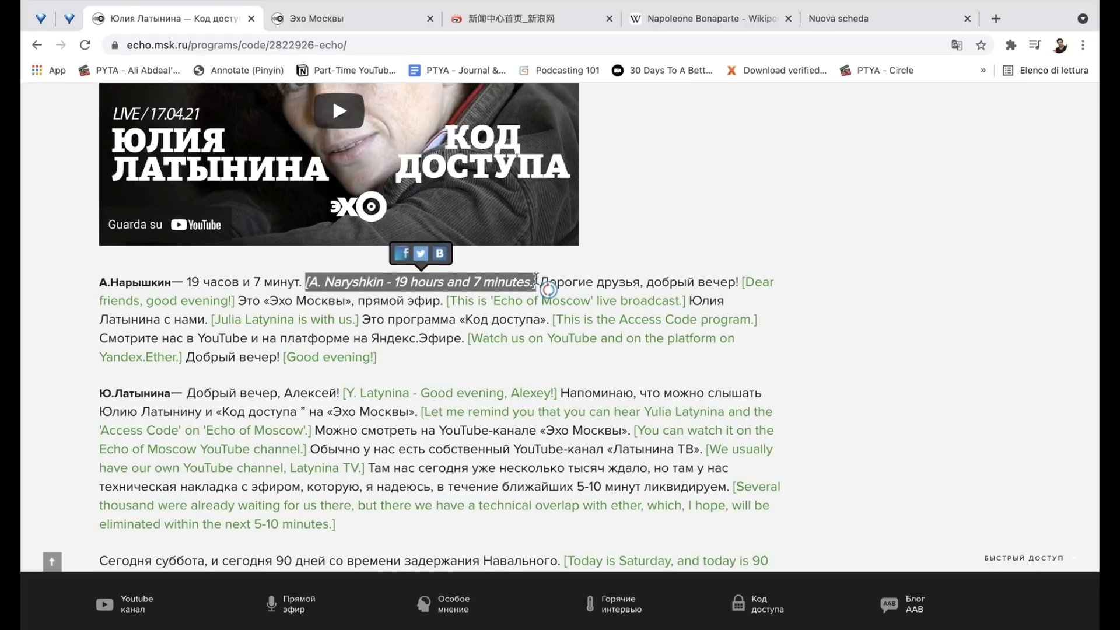
click(483, 382)
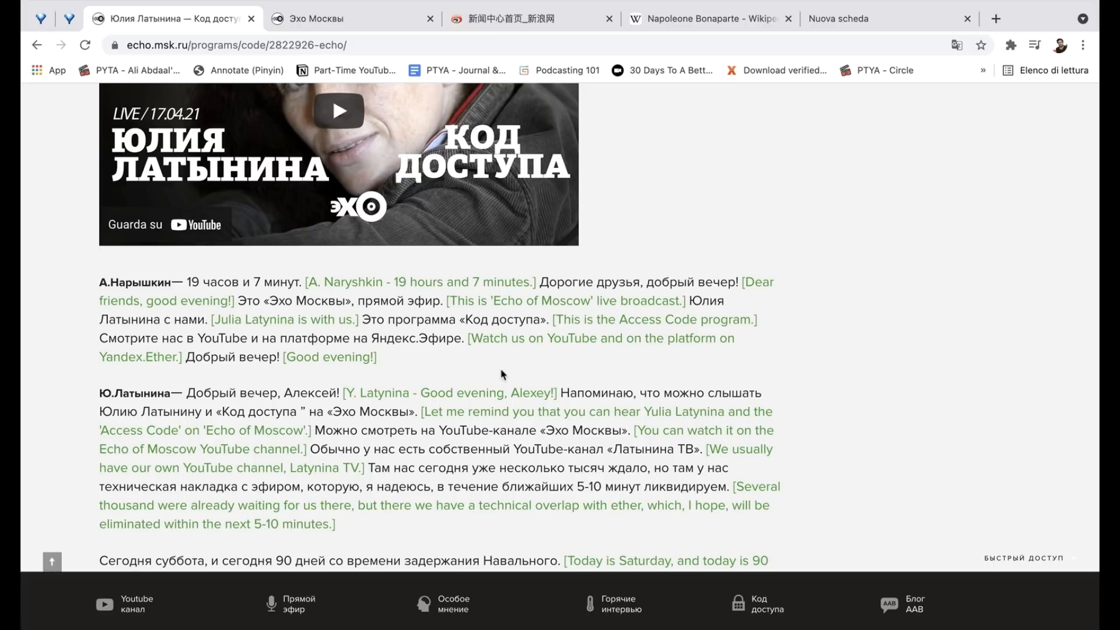
scroll(502, 374, up, 3)
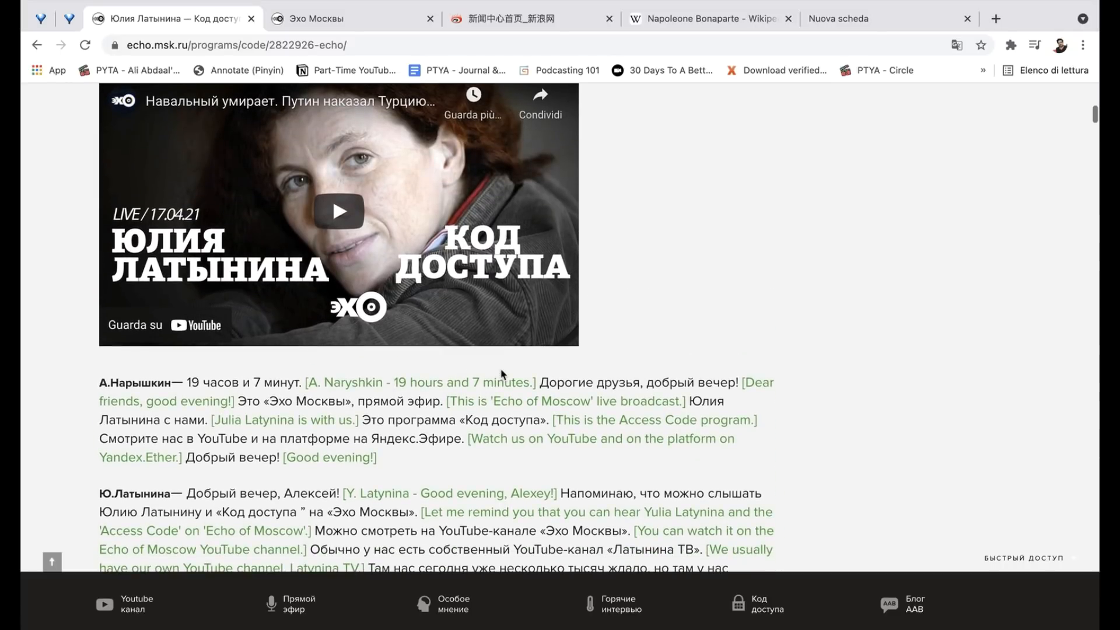
scroll(501, 374, down, 5)
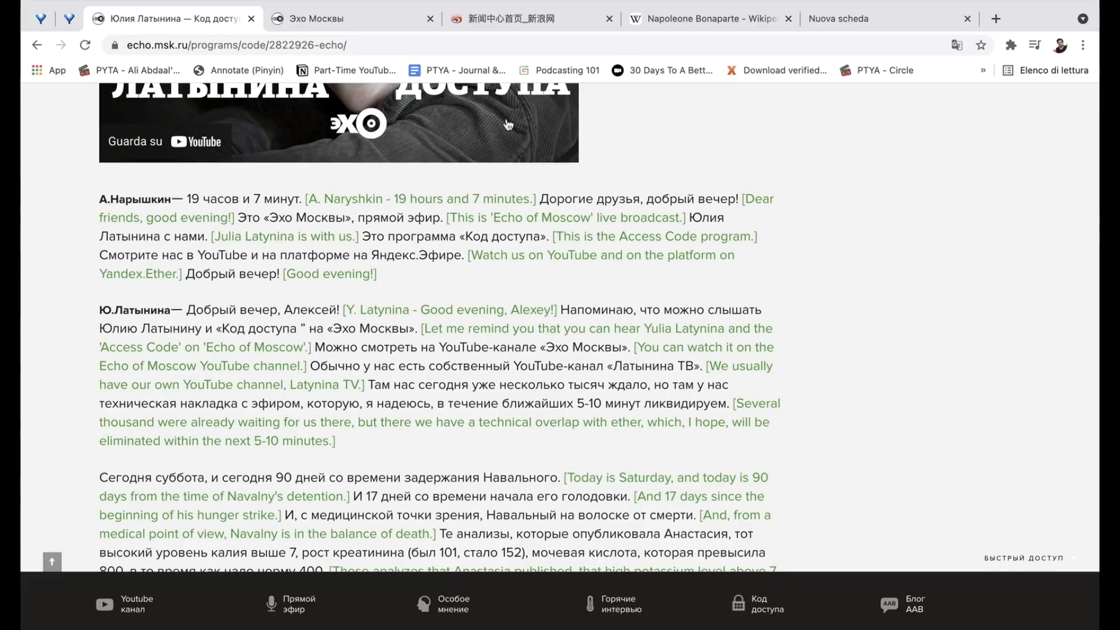
- Switch to the Sina news centre page and look over its top headlines
click(483, 20)
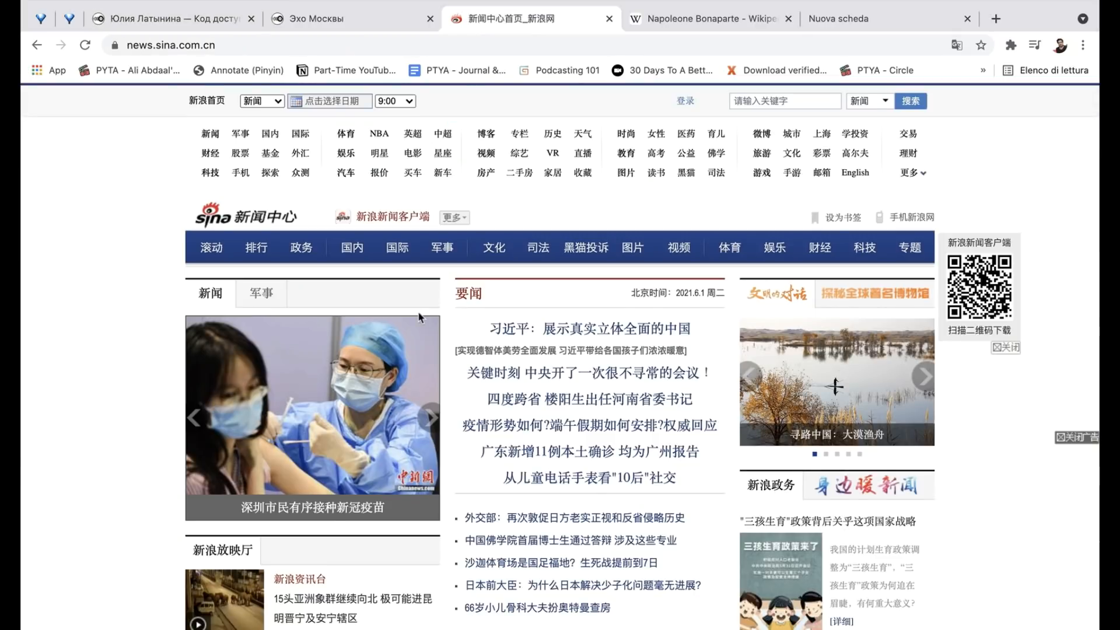
scroll(418, 317, down, 1)
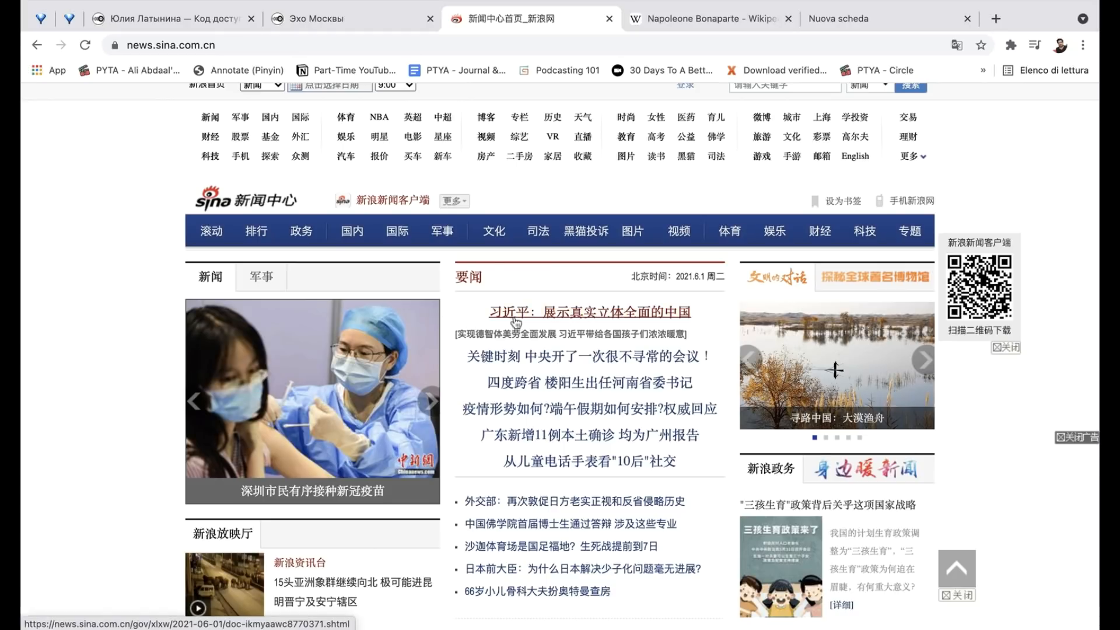
- Return to the translated «Код доступа» transcript and highlight the Russian phrase «19 часов и 7 минут» in its first line, clearing the selection
click(365, 17)
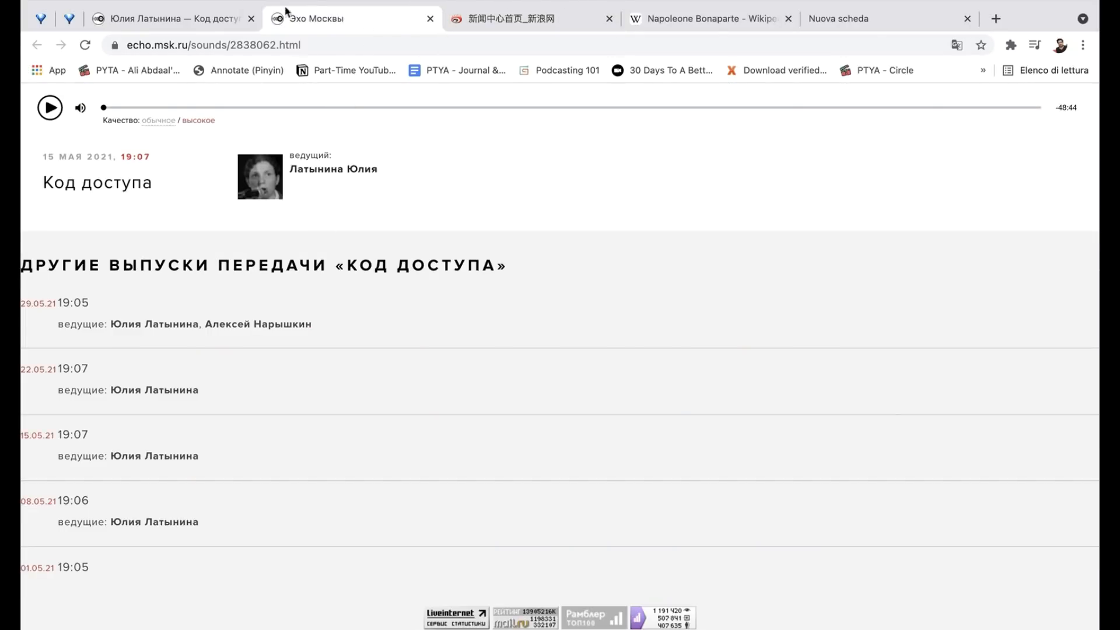
click(209, 19)
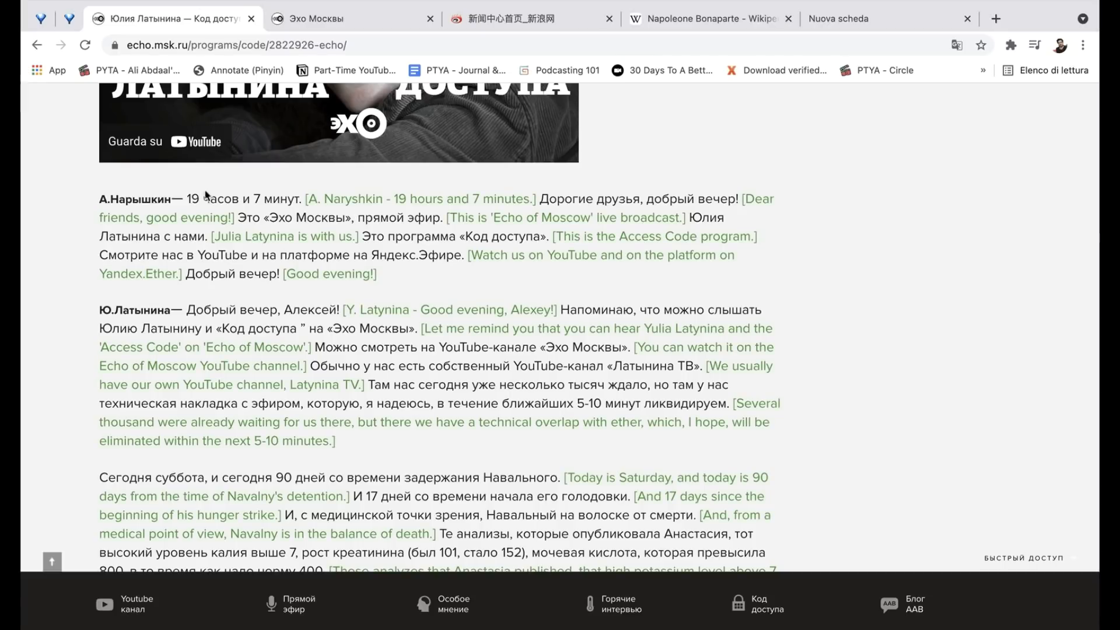
drag(187, 195, 299, 204)
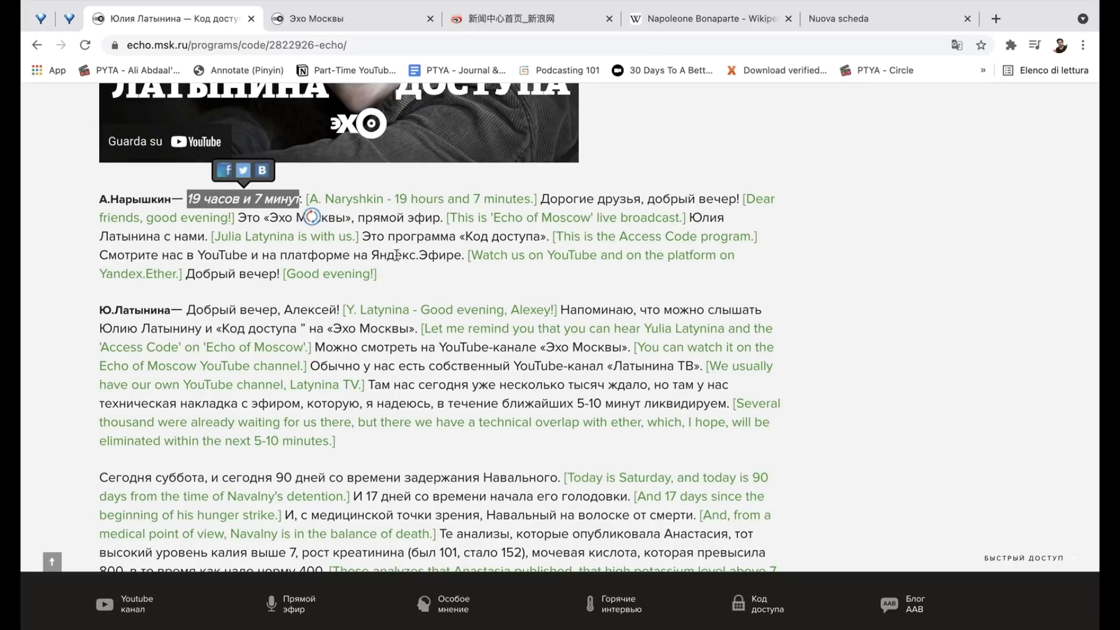
click(412, 239)
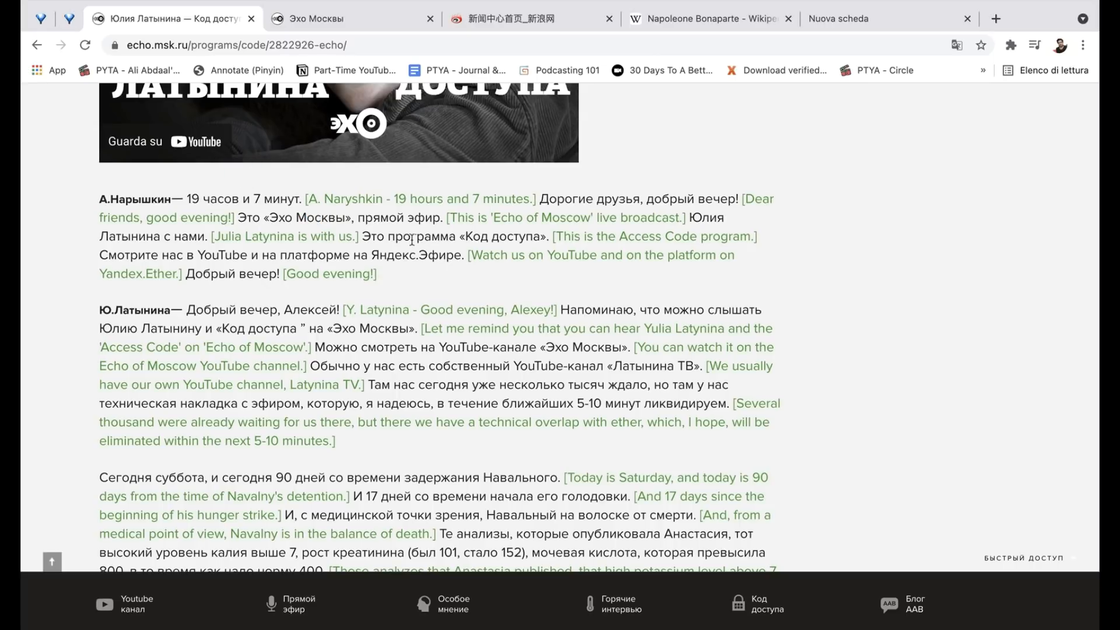
- Open the top headline article 习近平:展示真实立体全面的中国 from the Sina news centre and dismiss the Google Translate offer
click(475, 21)
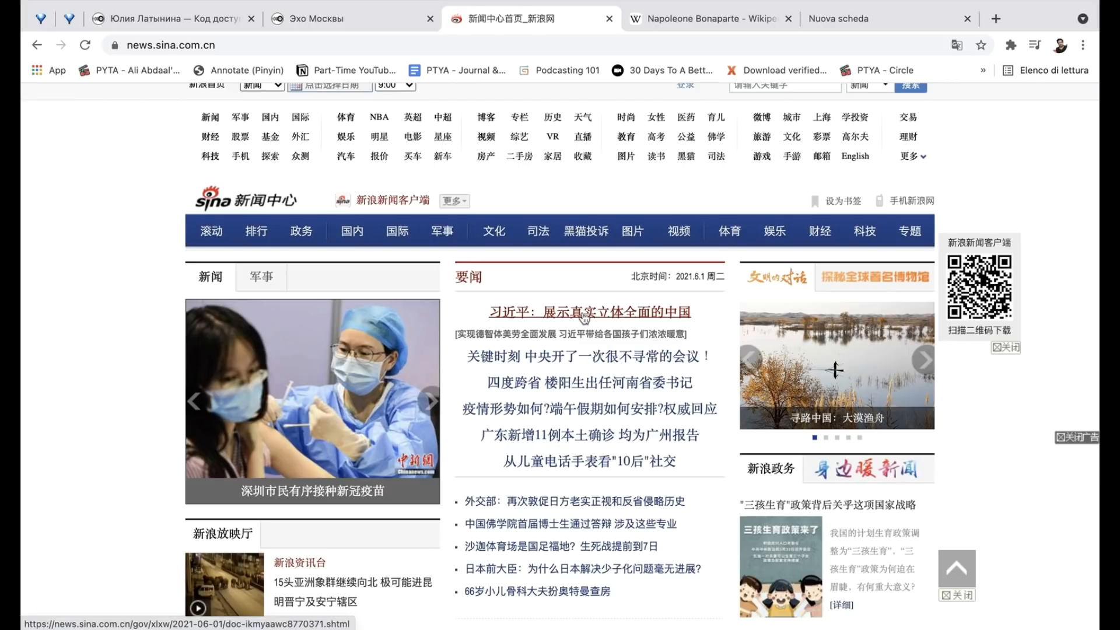
click(584, 318)
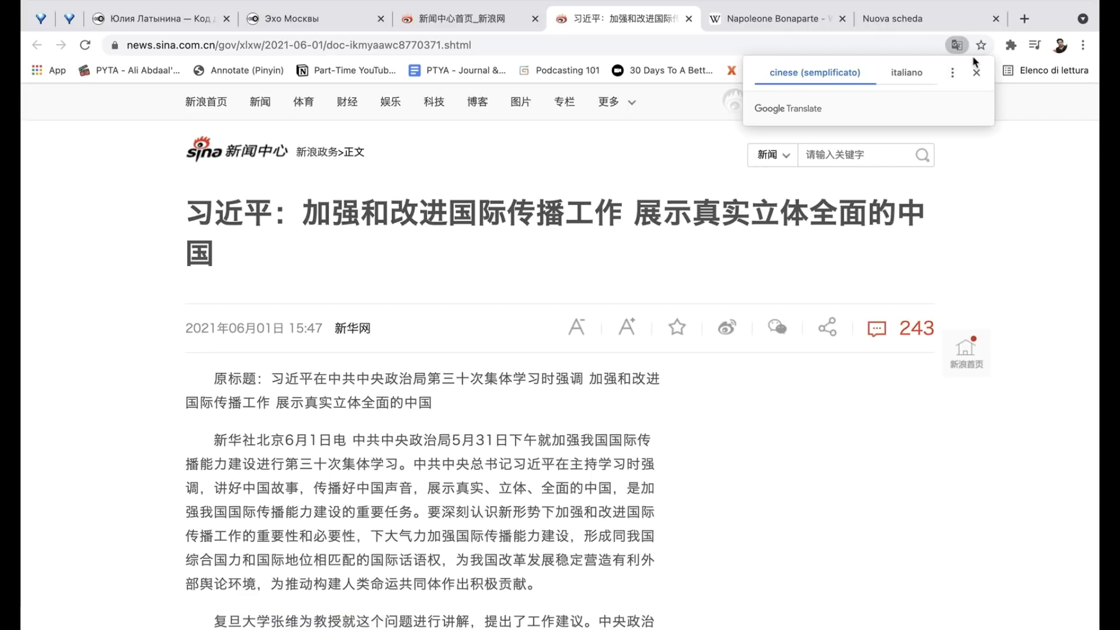
click(977, 72)
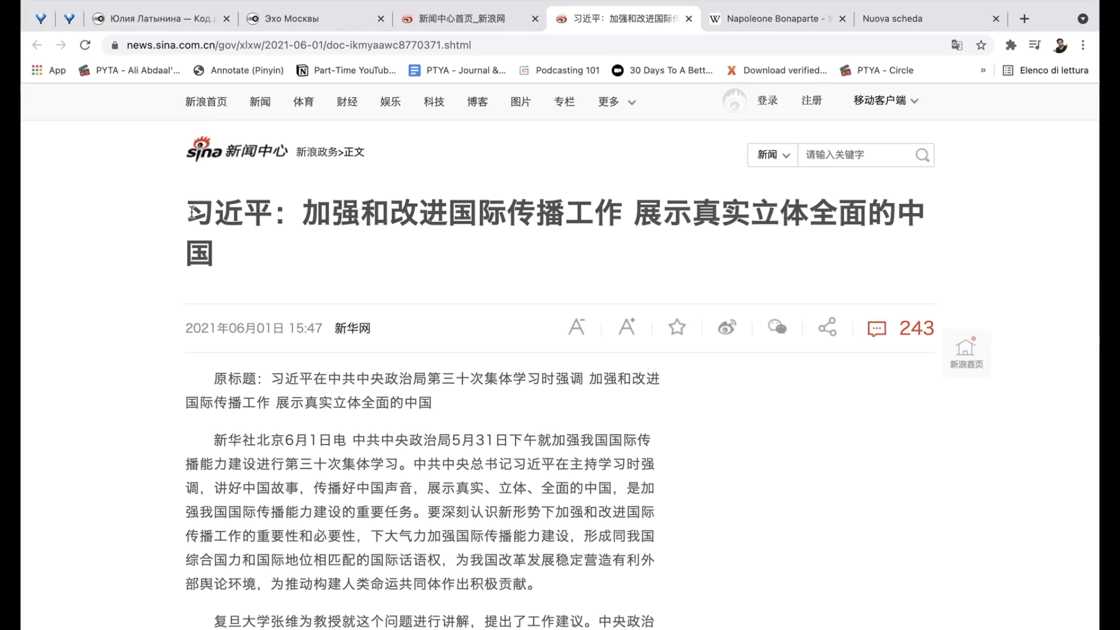
- Select the Chinese article from its title through several body paragraphs and translate it to English within the page using ImTranslator's Inline Translator
drag(188, 209, 373, 350)
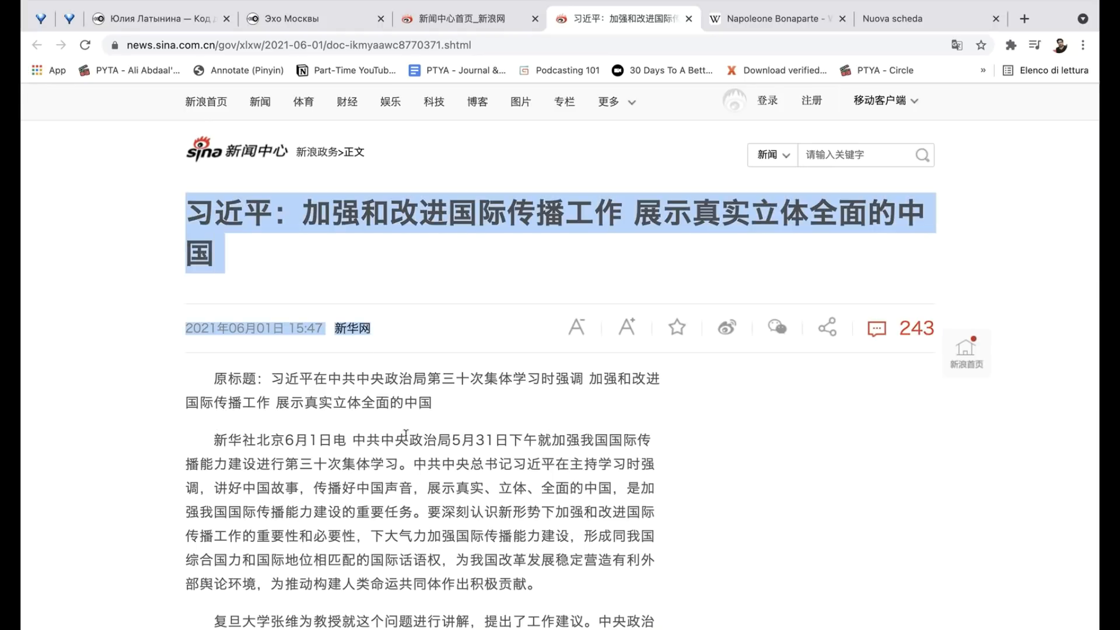
drag(406, 432, 493, 424)
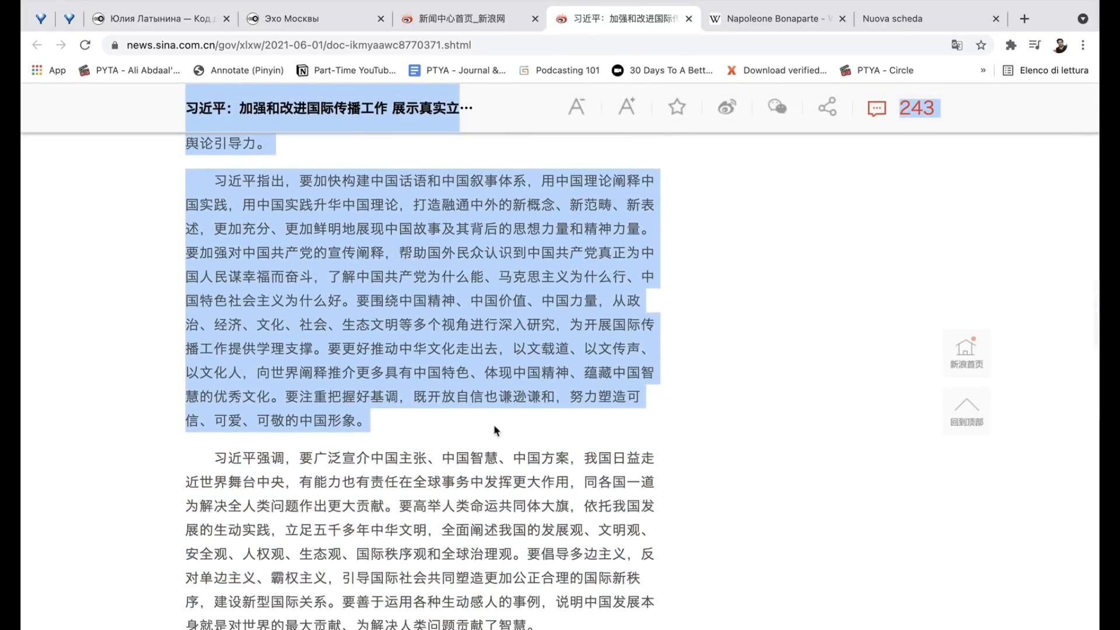
right_click(412, 286)
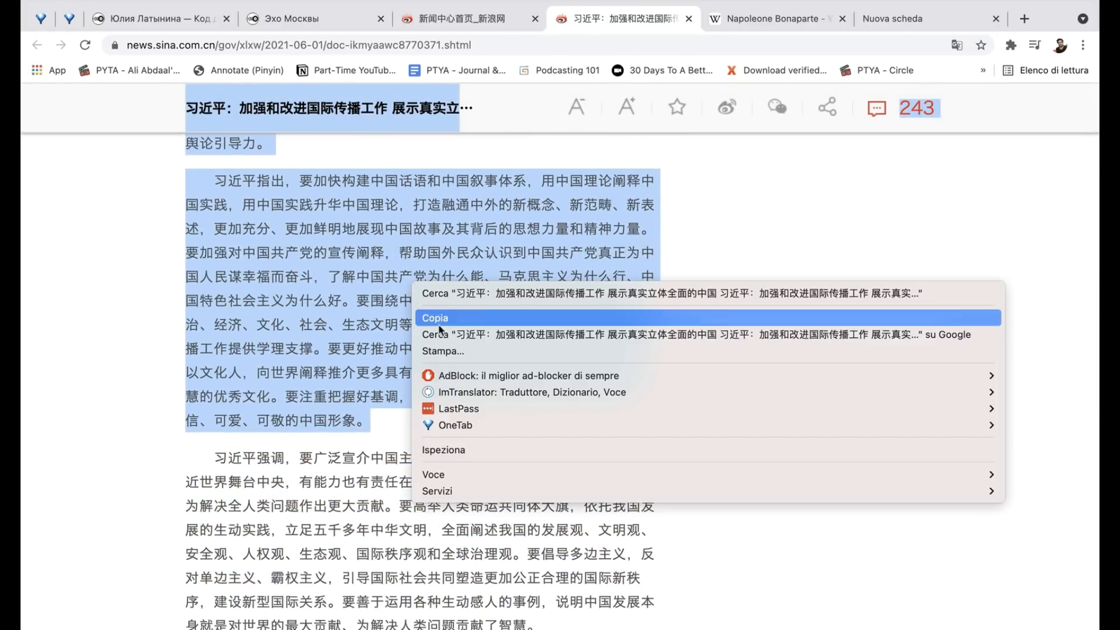
mouse_move(455, 392)
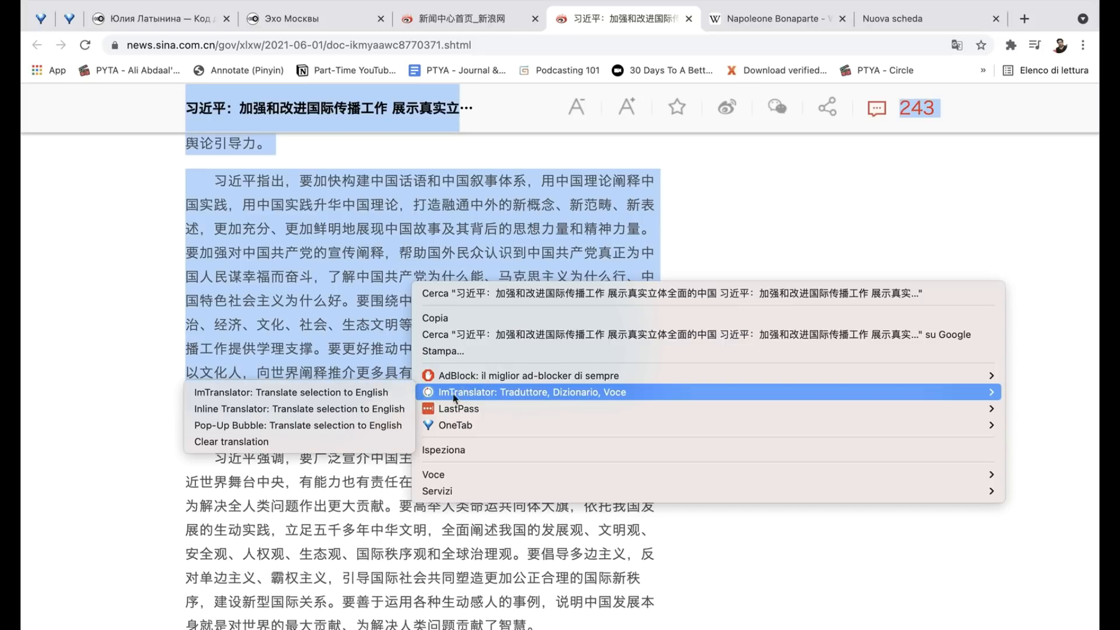
click(359, 410)
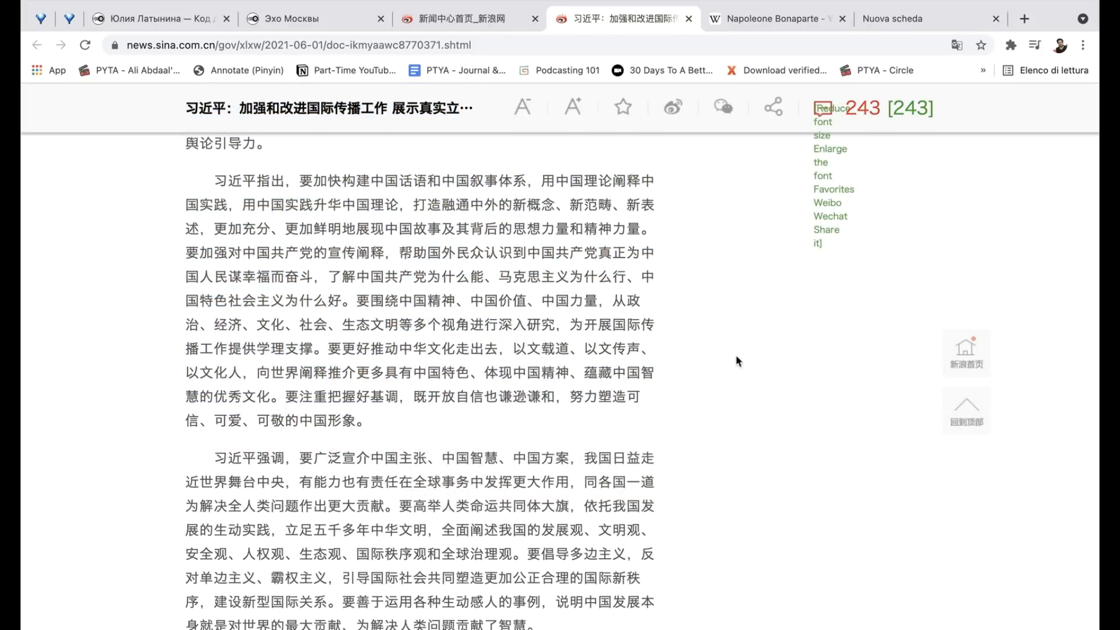
scroll(736, 355, up, 7)
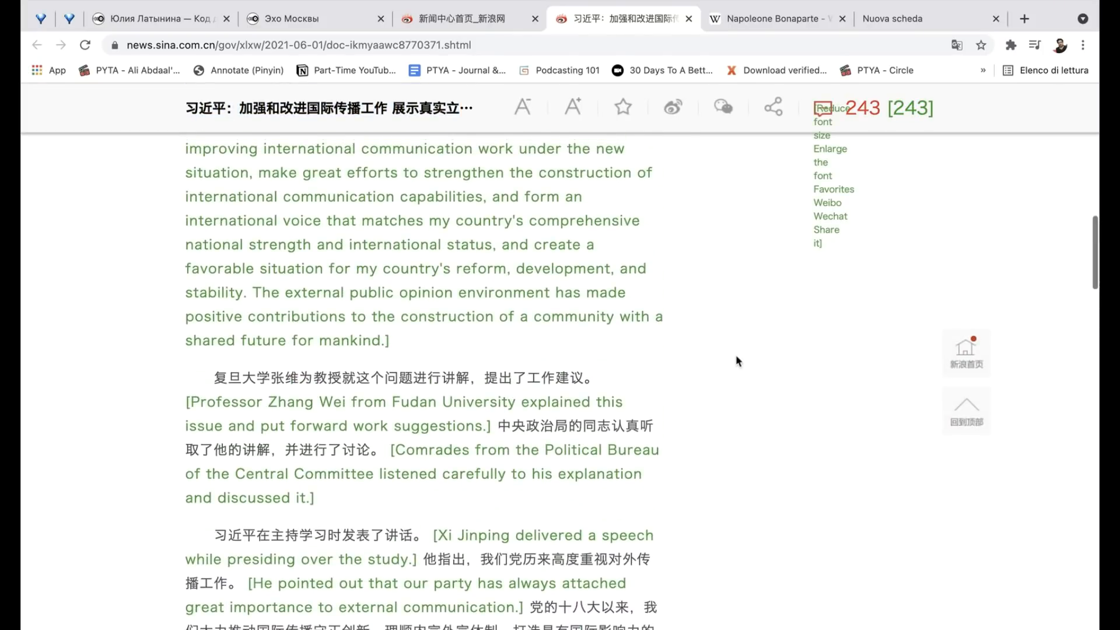
scroll(737, 361, up, 7)
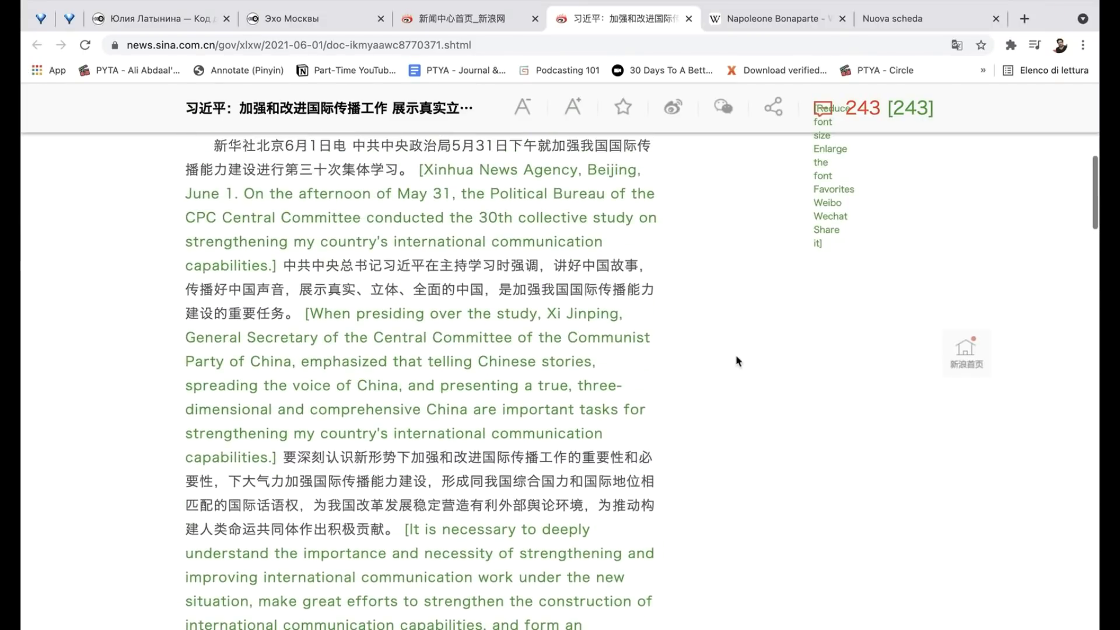
- Open MandarinSpot's Chinese Text Annotation page in the empty browser tab and dismiss the Google Translate offer
scroll(737, 360, up, 1)
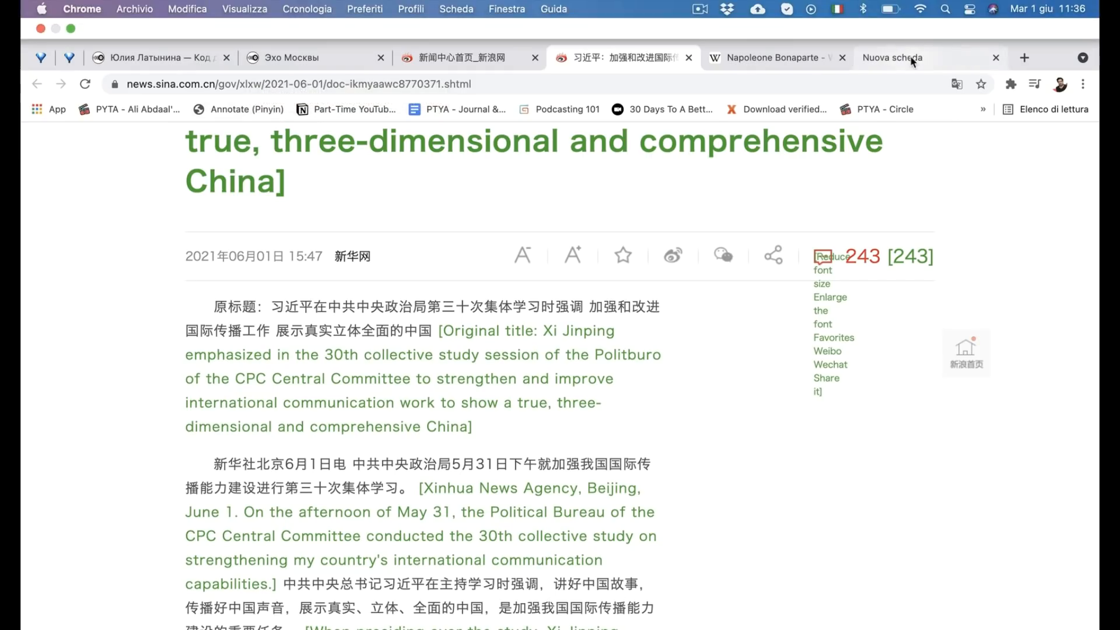
click(911, 58)
text(chinese)
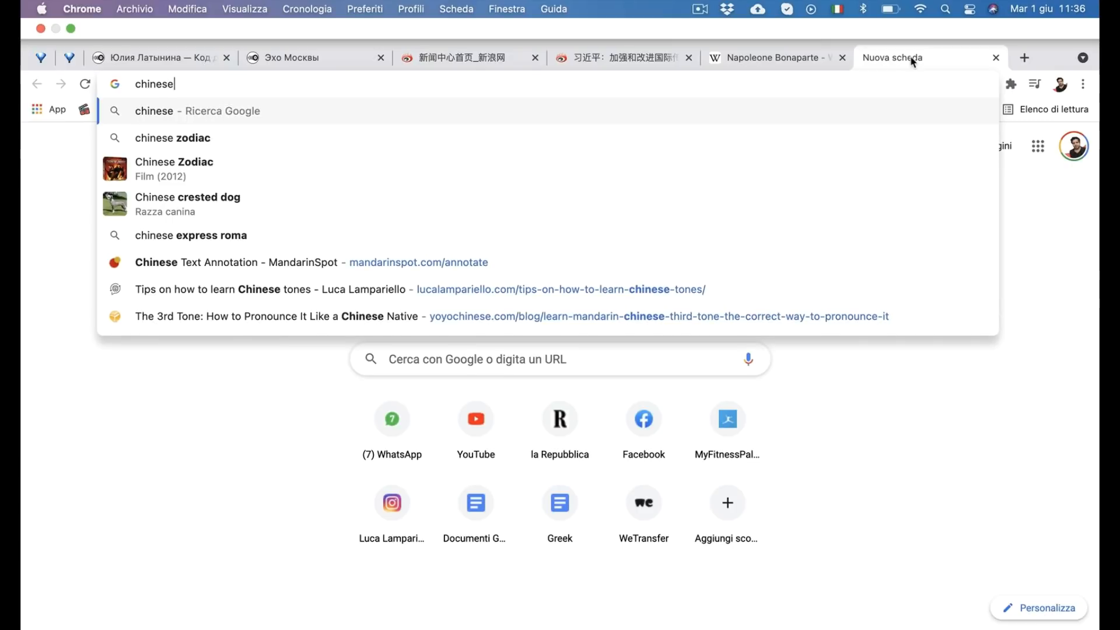
click(400, 226)
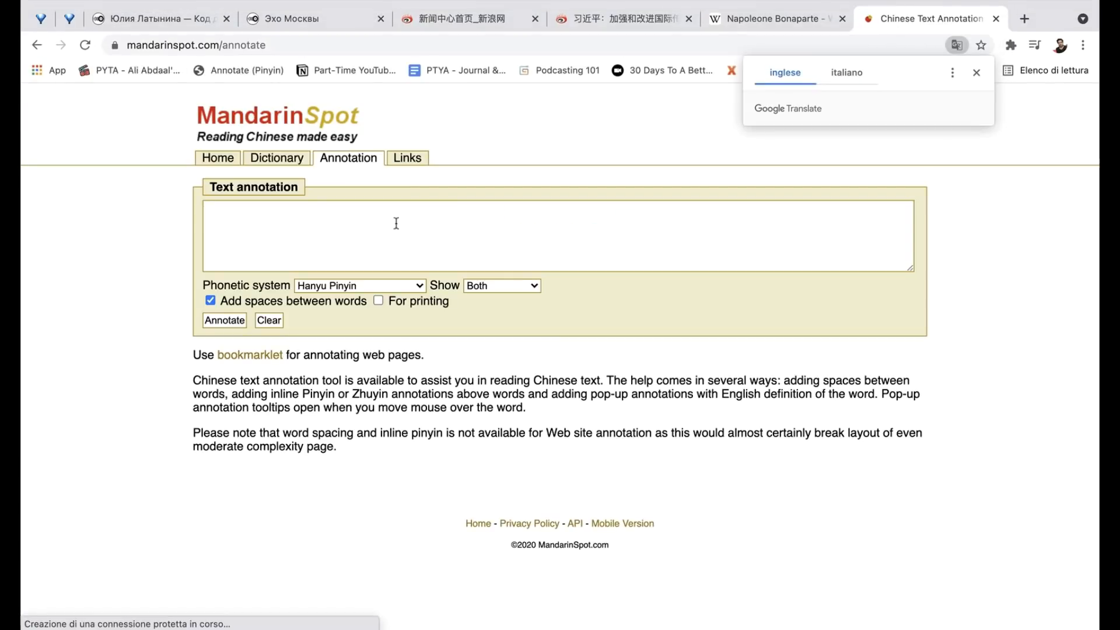
click(348, 225)
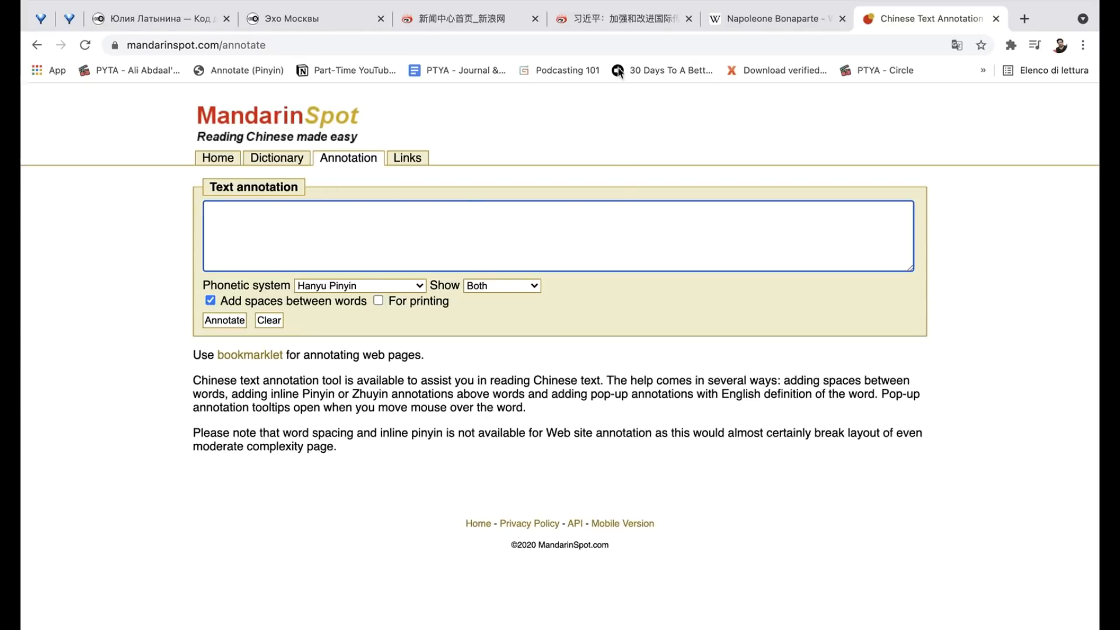
- Copy the Chinese 原标题 sentence from the Sina article and paste it into MandarinSpot's text annotation box
click(583, 19)
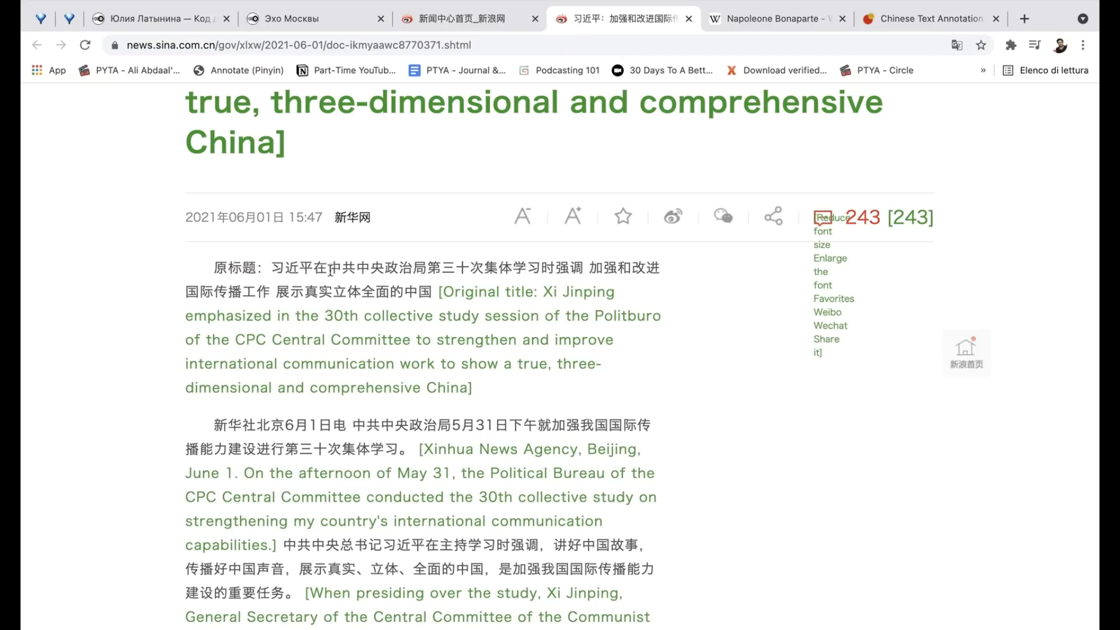
drag(214, 263, 444, 293)
key(super+c)
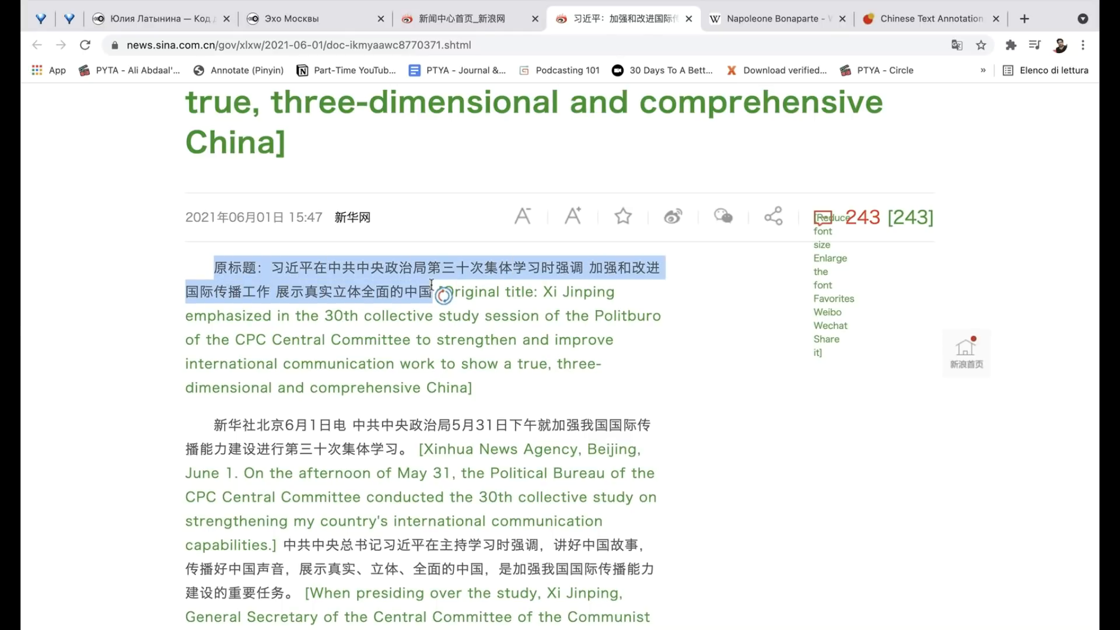
mouse_move(940, 5)
click(910, 57)
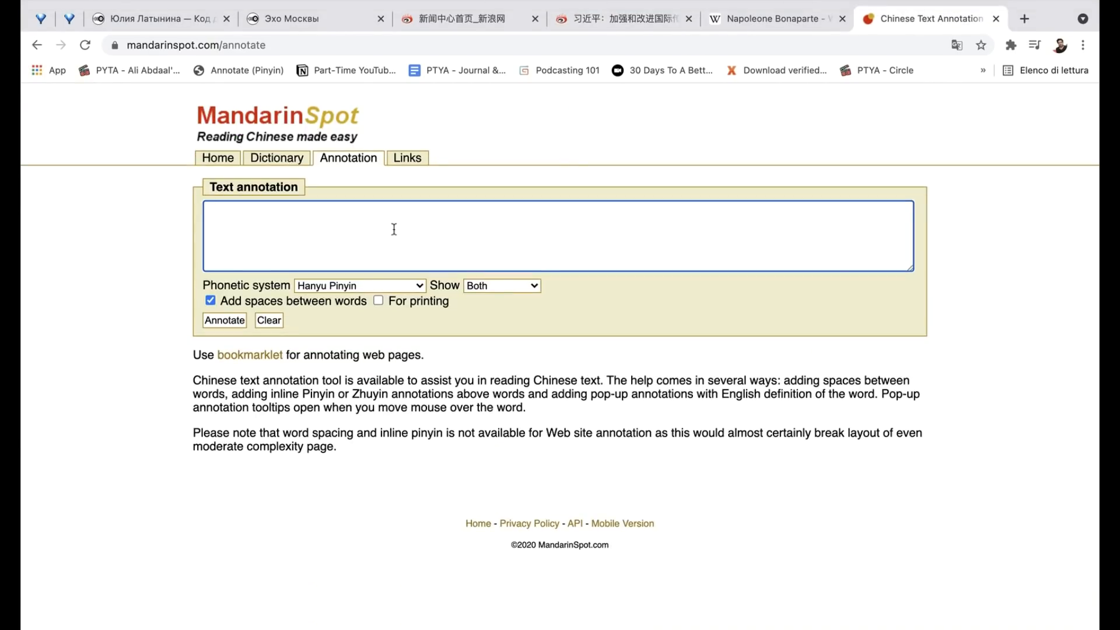
key(super+v)
- Annotate the pasted sentence with Hanyu Pinyin and view the pop-up definitions of words such as 中共中央
click(224, 320)
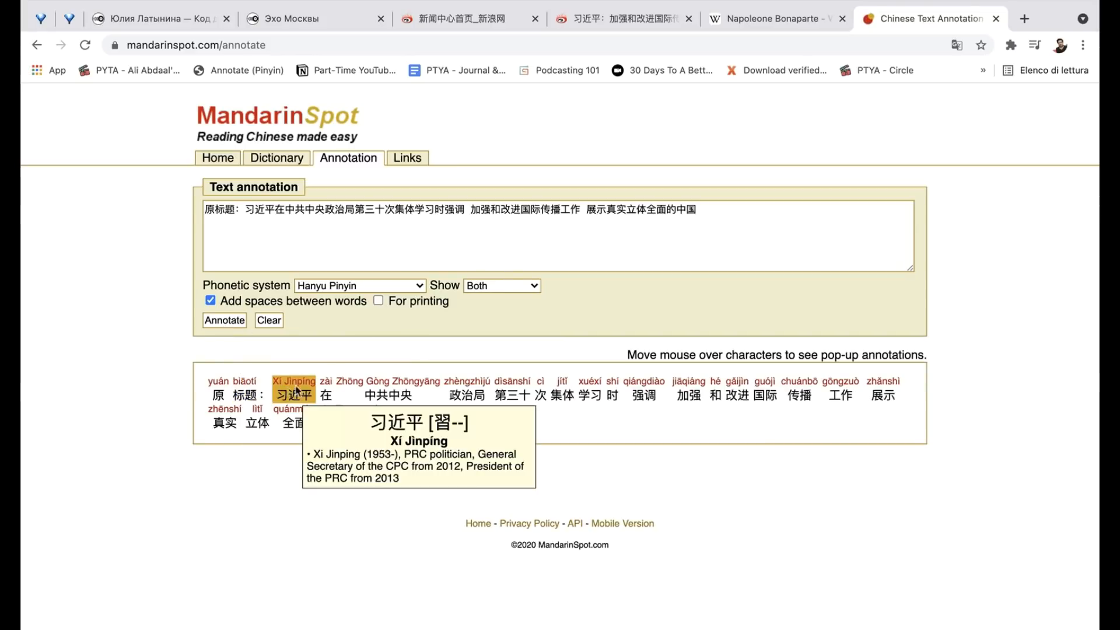
mouse_move(327, 387)
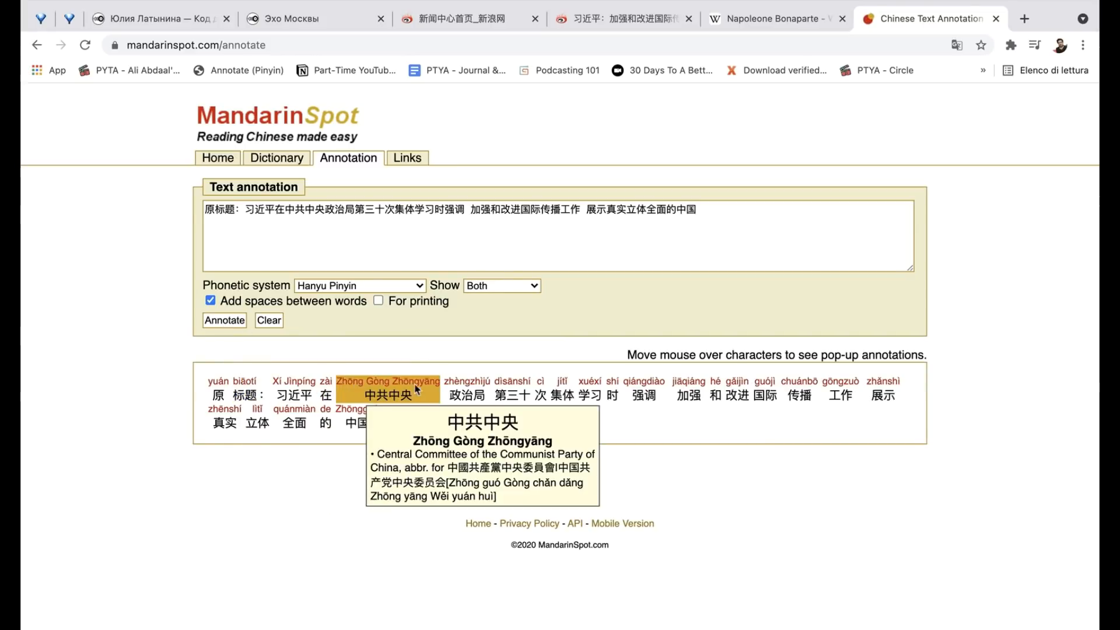
mouse_move(472, 388)
mouse_move(546, 392)
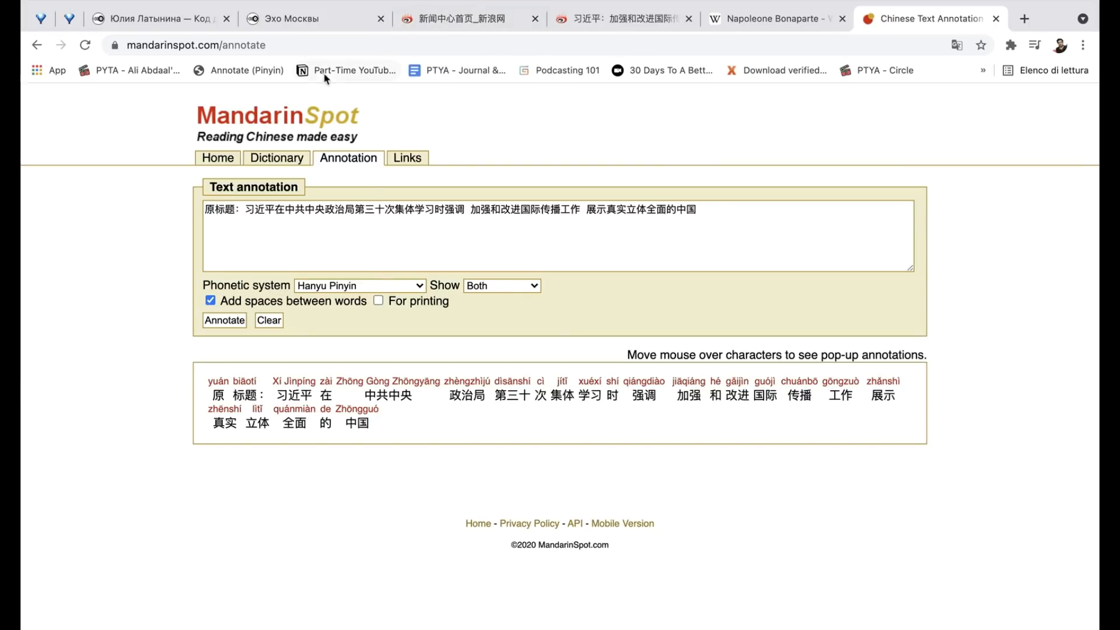
- Return to the translated Sina article and add pinyin above its Chinese text with the Annotate (Pinyin) bookmarklet, reviewing the title and opening paragraphs
click(445, 23)
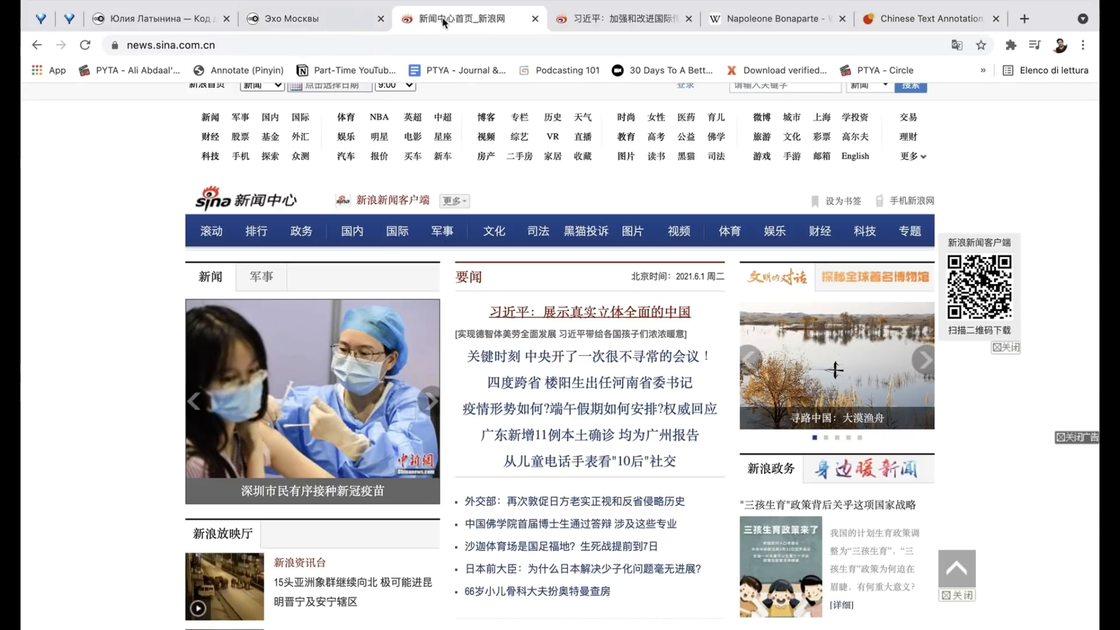
click(597, 21)
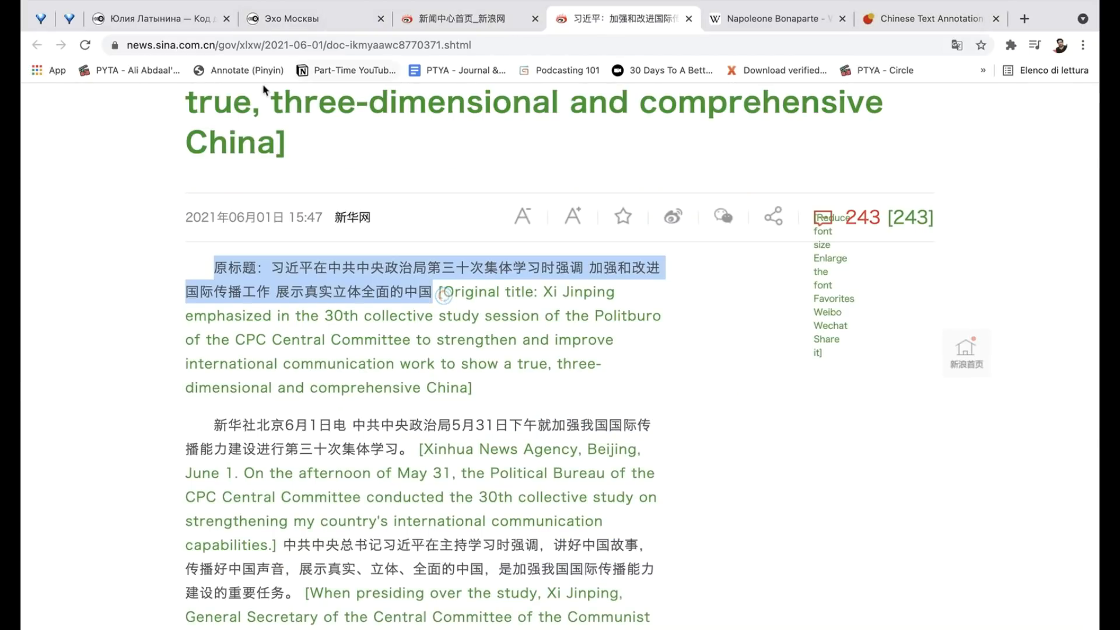
click(242, 70)
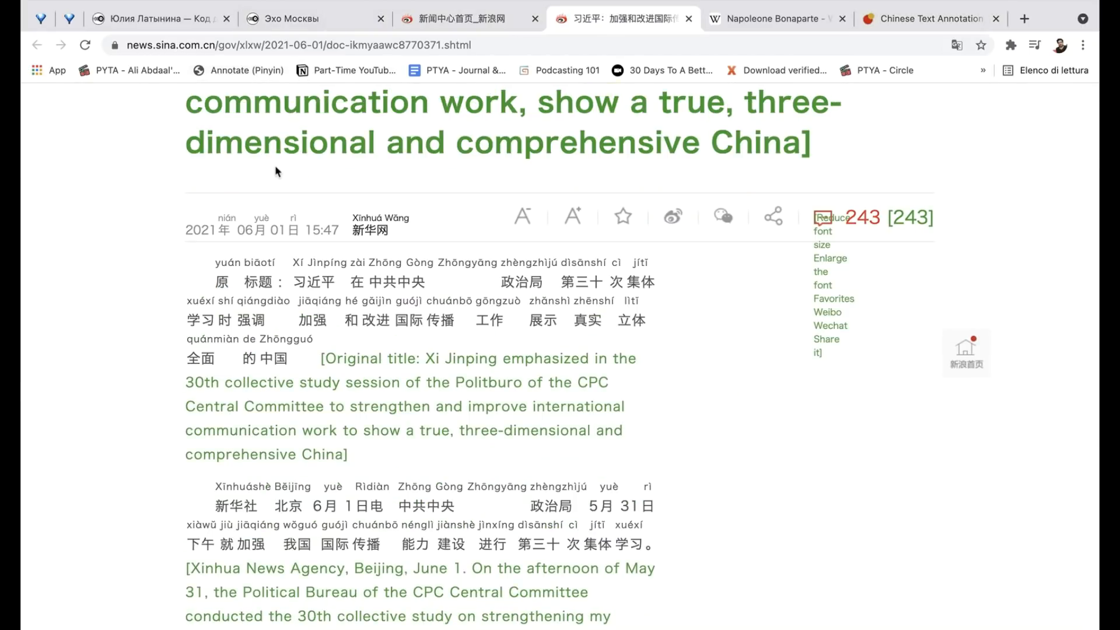
scroll(125, 385, down, 2)
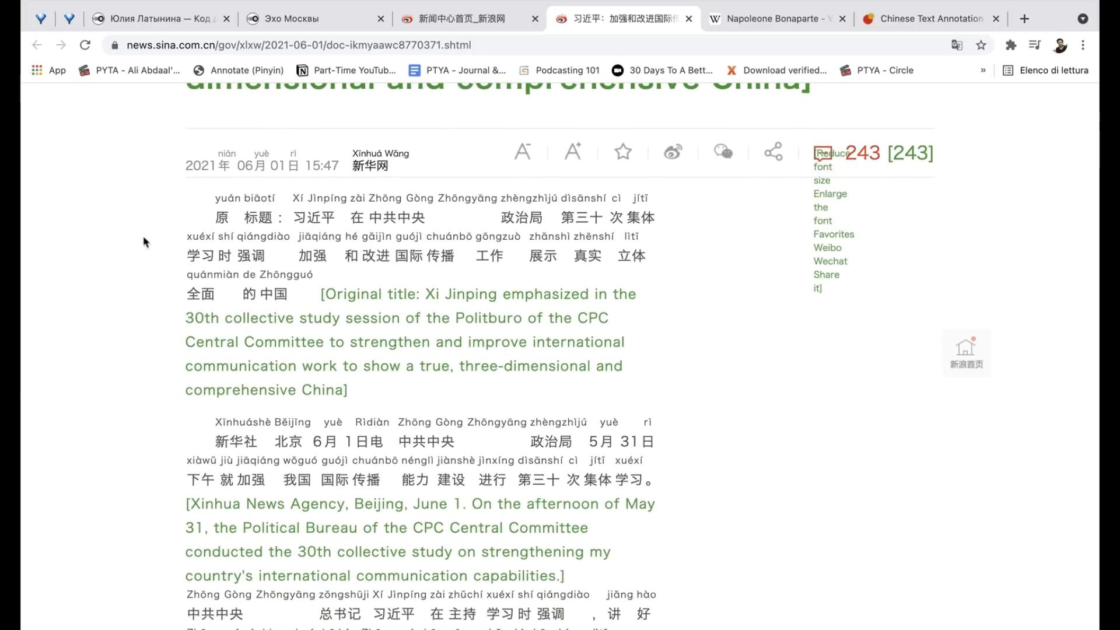
mouse_move(254, 215)
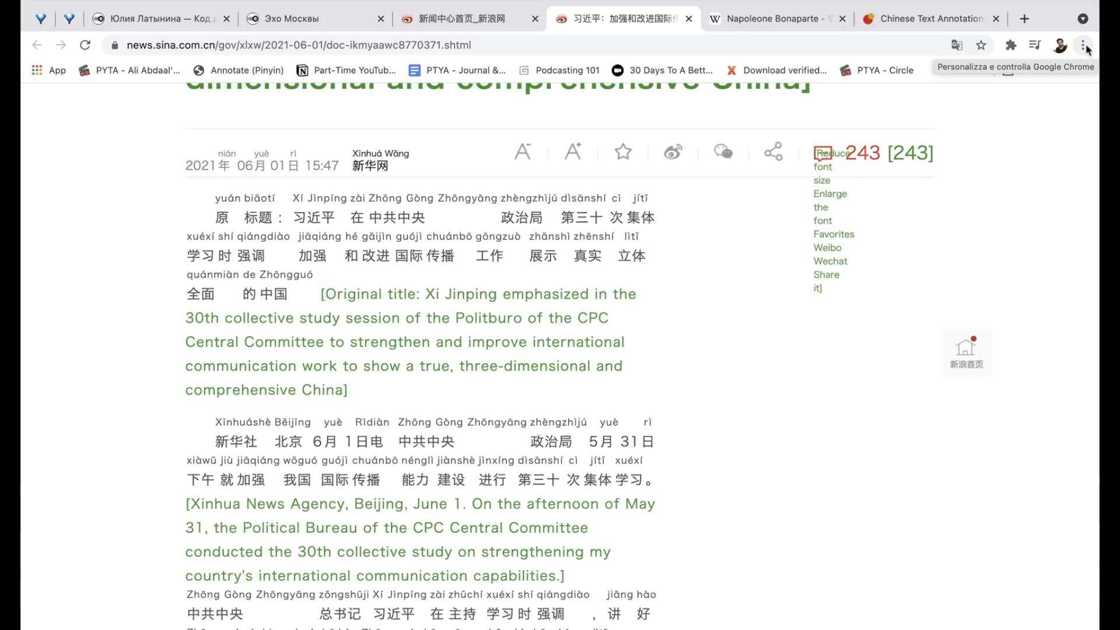
scroll(678, 377, down, 5)
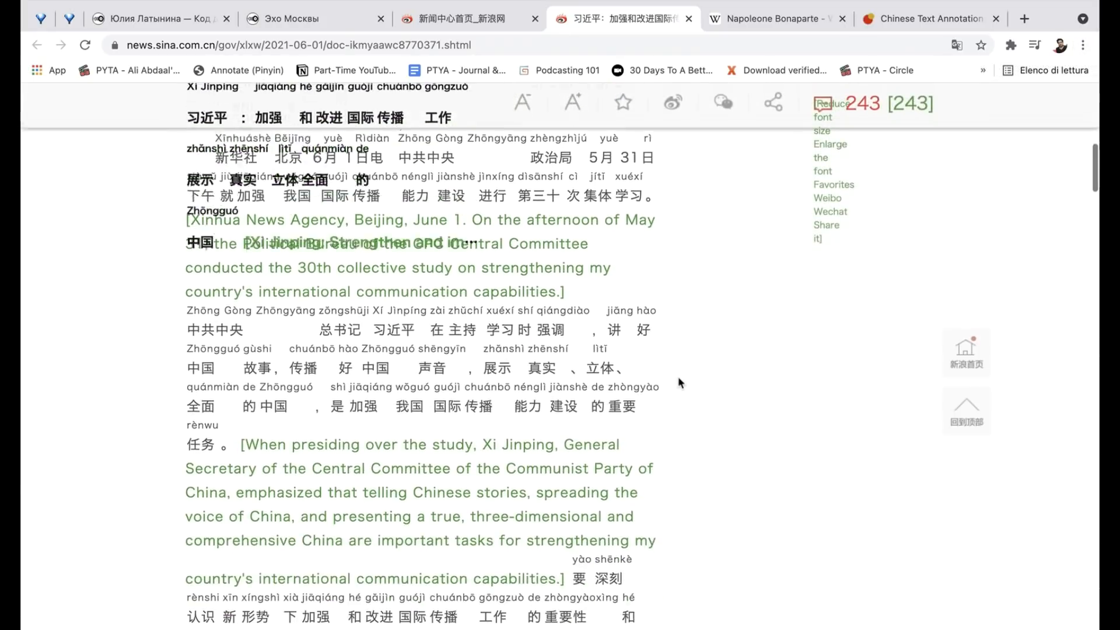
scroll(677, 376, up, 10)
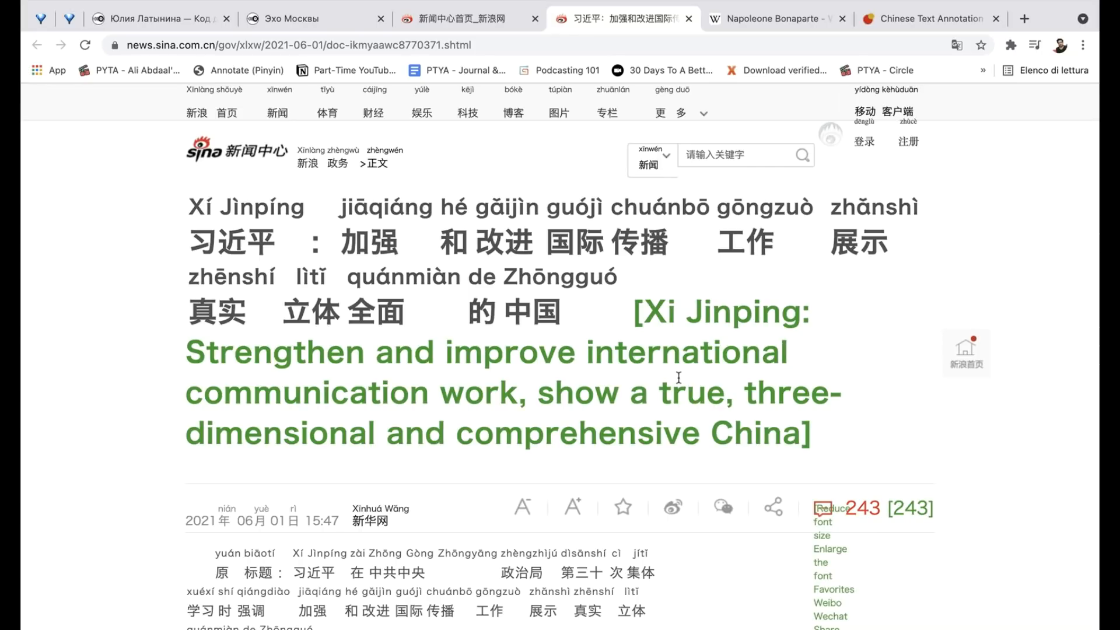
scroll(70, 503, down, 2)
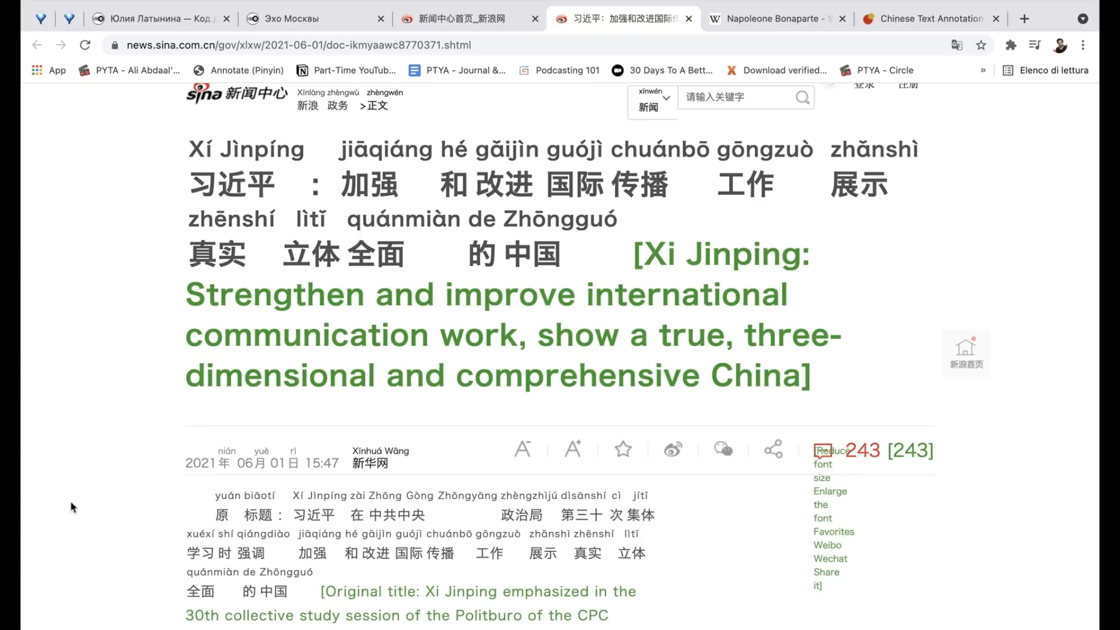
- Search Google in a new tab for the Japanese Coaching site, open japanesecoaching.it and dismiss the Google Translate offer
click(1023, 18)
text(jap)
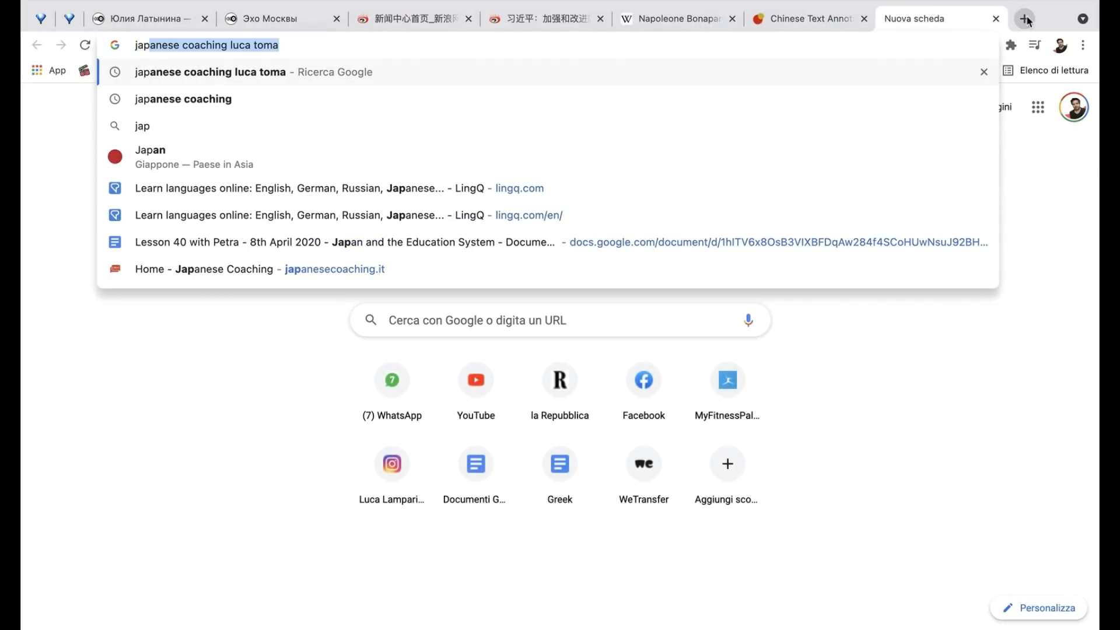
click(628, 76)
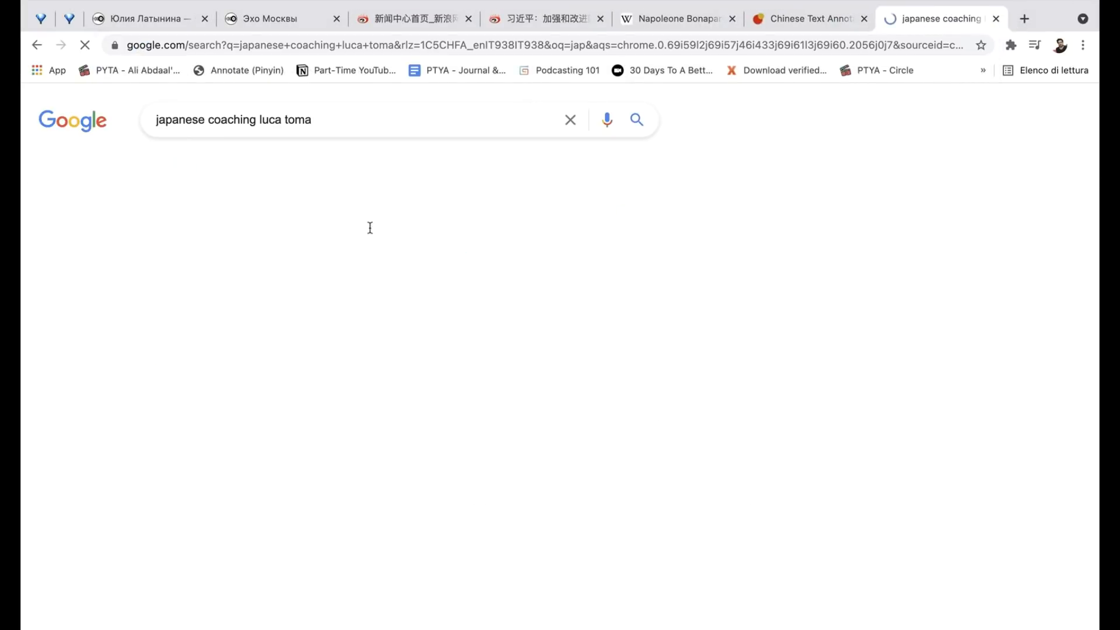
click(291, 277)
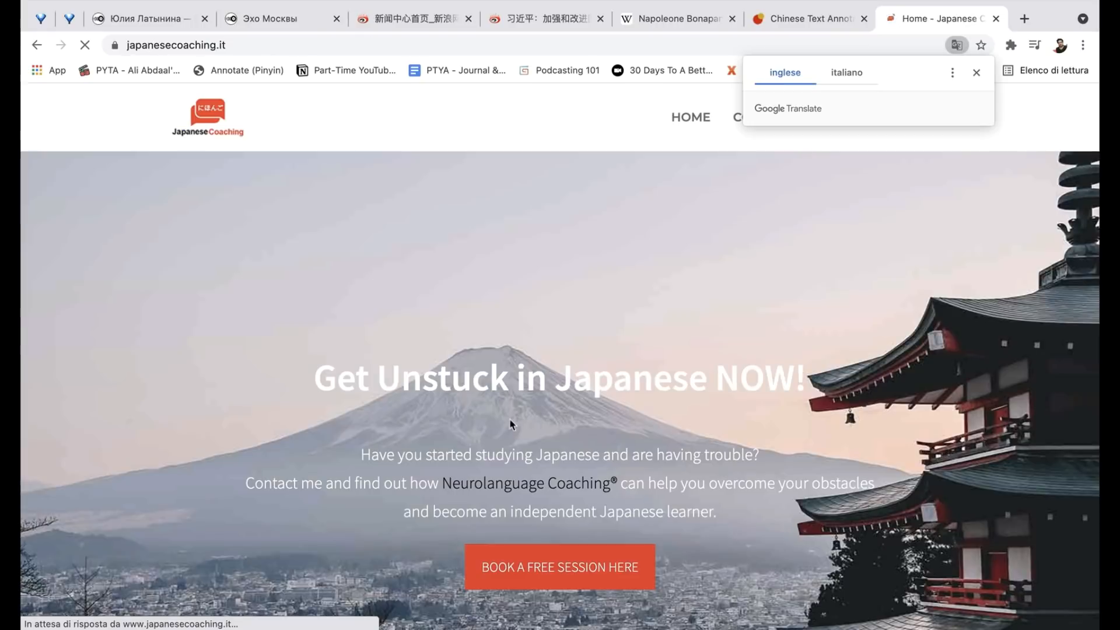
click(975, 72)
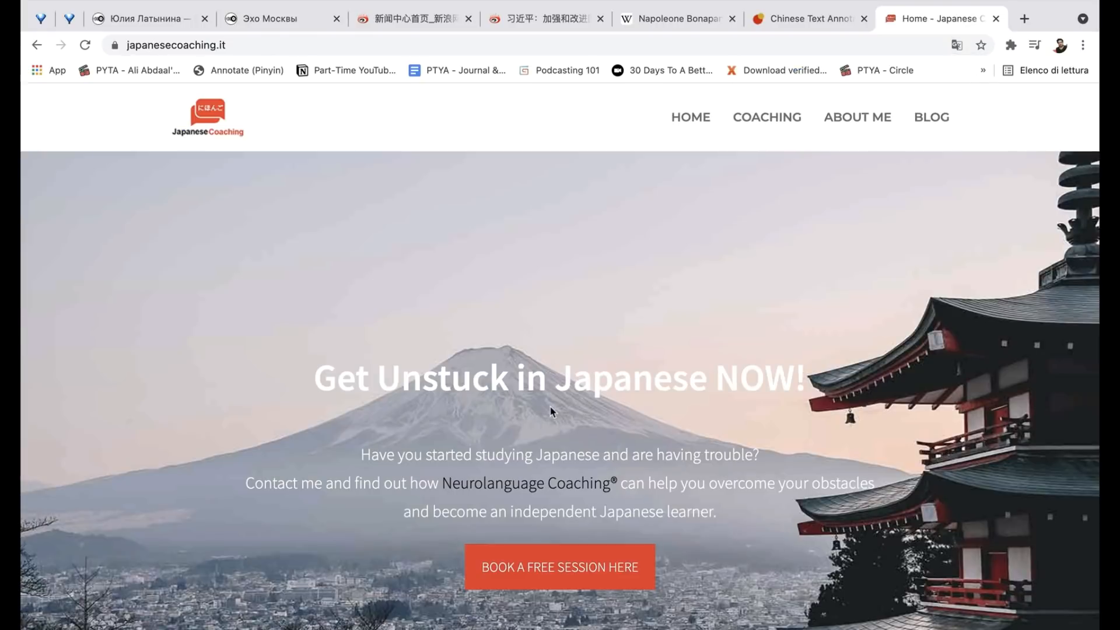
- Look through the Japanese Coaching home page down to its most recent blog posts
scroll(507, 407, down, 12)
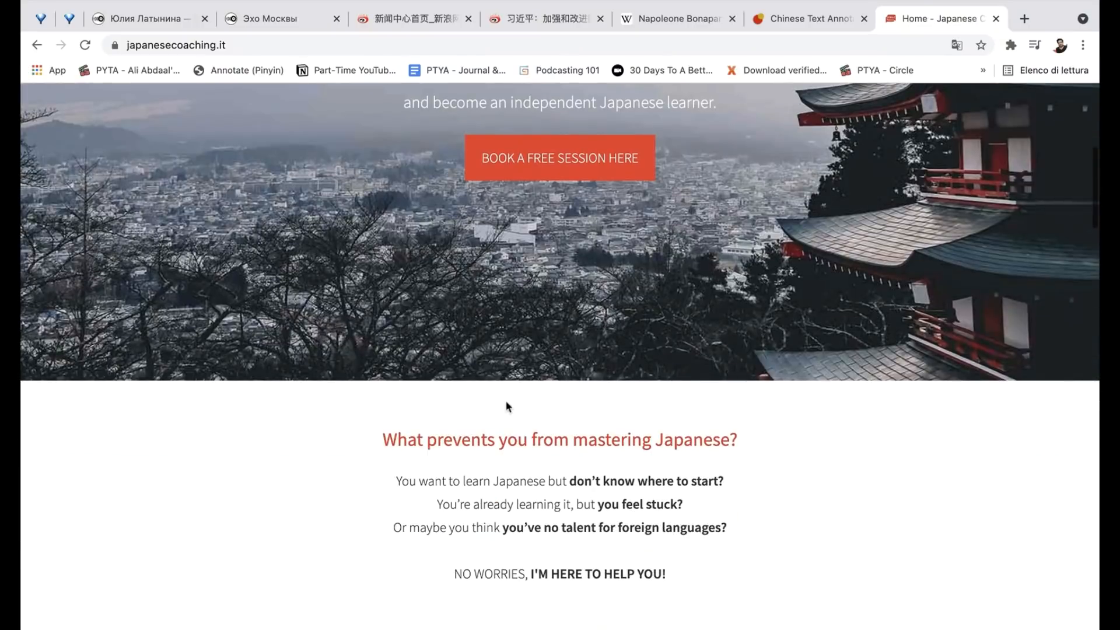
scroll(507, 406, down, 15)
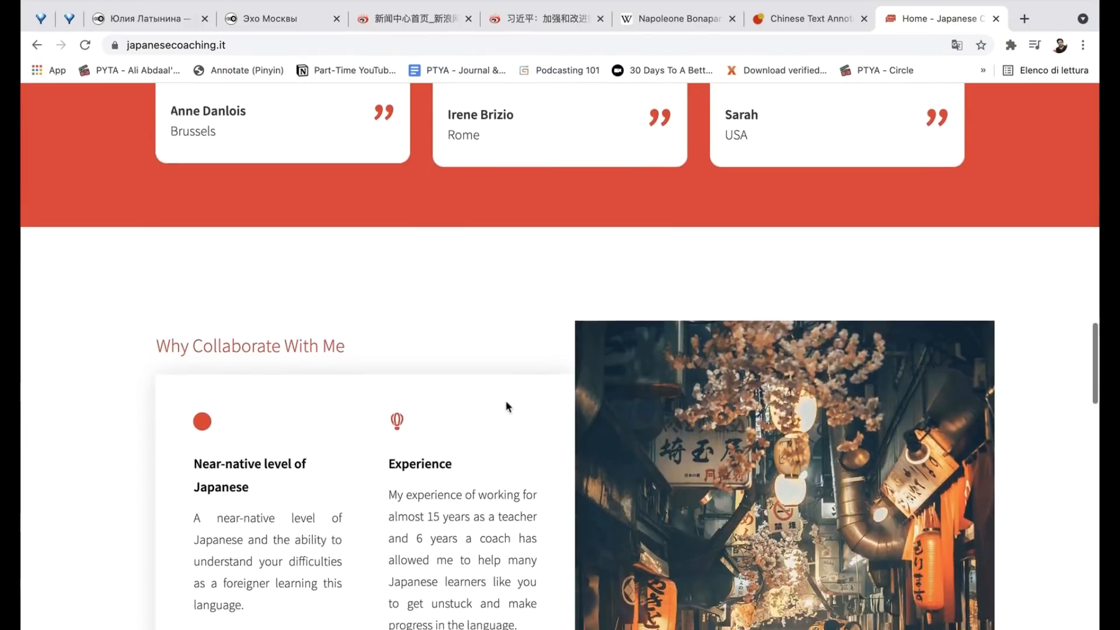
scroll(507, 406, up, 4)
scroll(507, 407, down, 15)
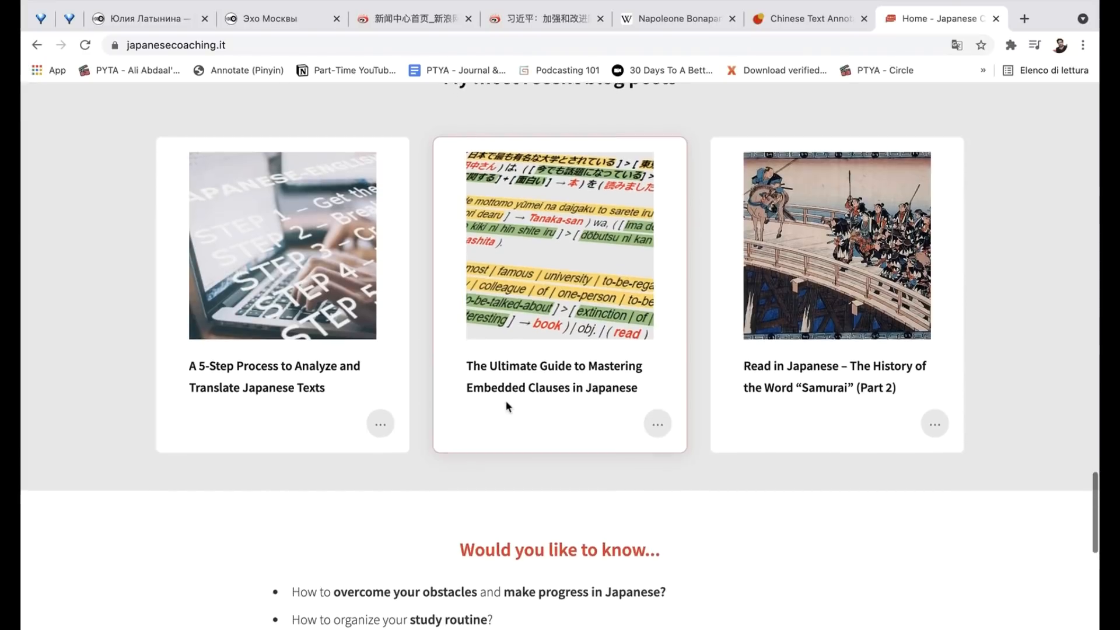